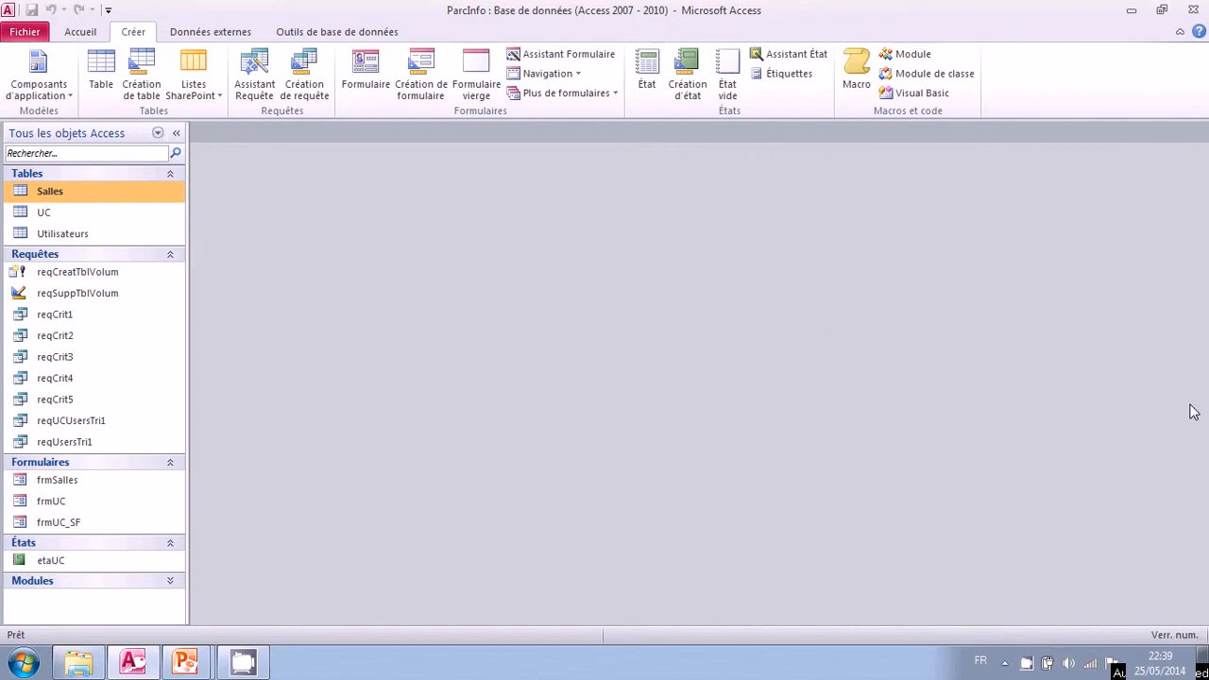
# Open the Utilisateurs table, then create a new query in design view based on that table.
pyautogui.doubleClick(141, 232)
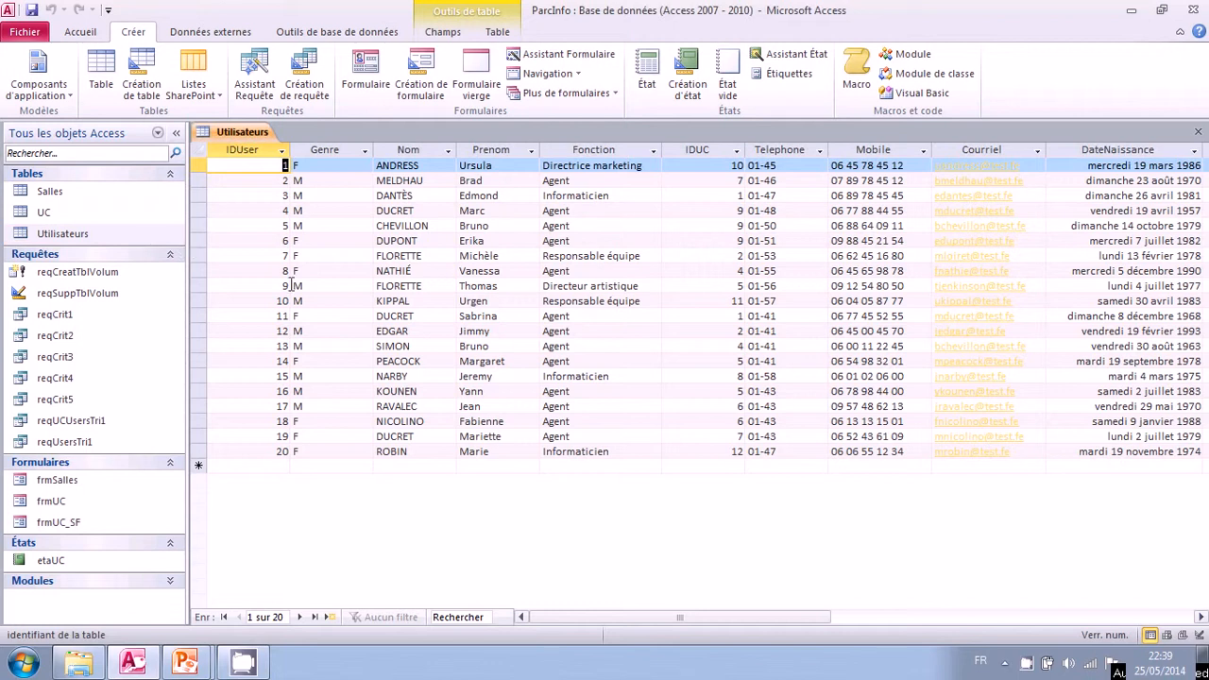
pyautogui.click(506, 168)
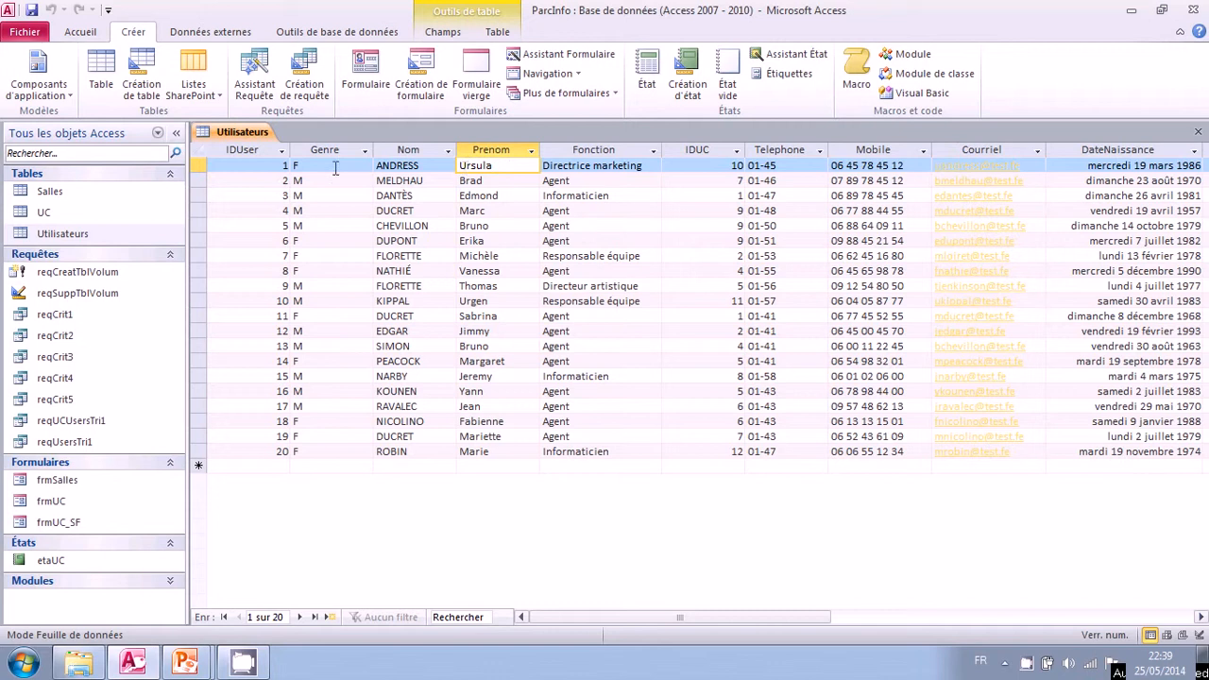
pyautogui.click(215, 33)
pyautogui.click(146, 33)
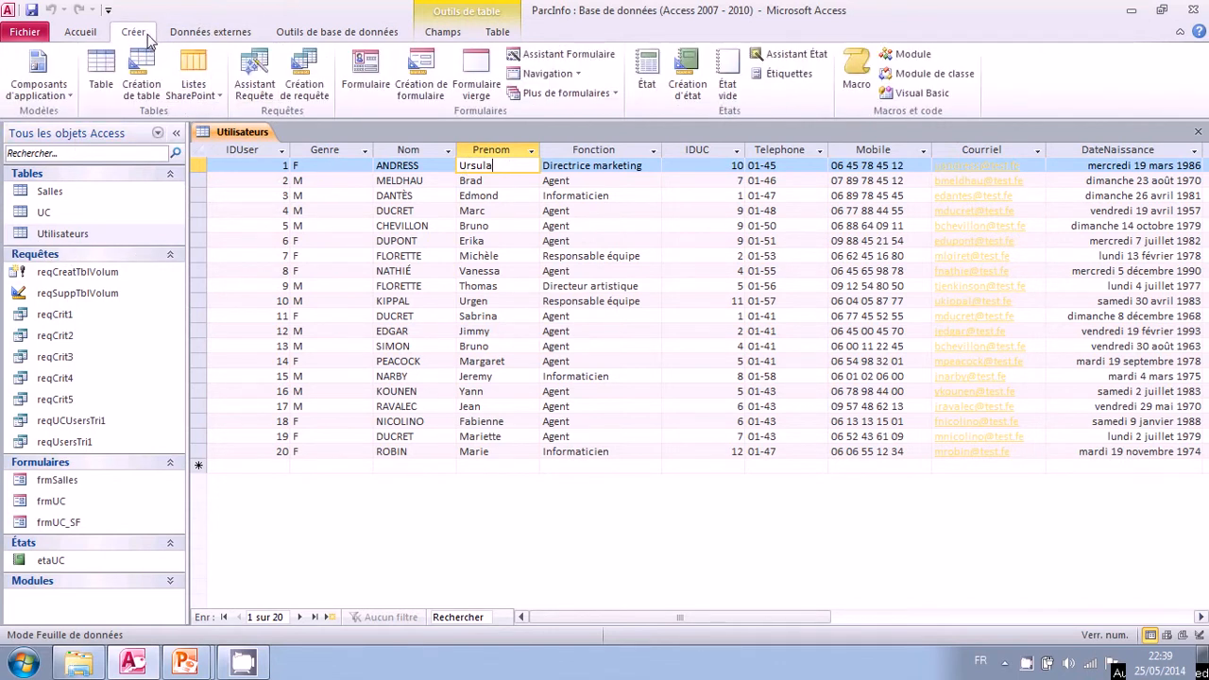
pyautogui.click(304, 83)
pyautogui.click(543, 455)
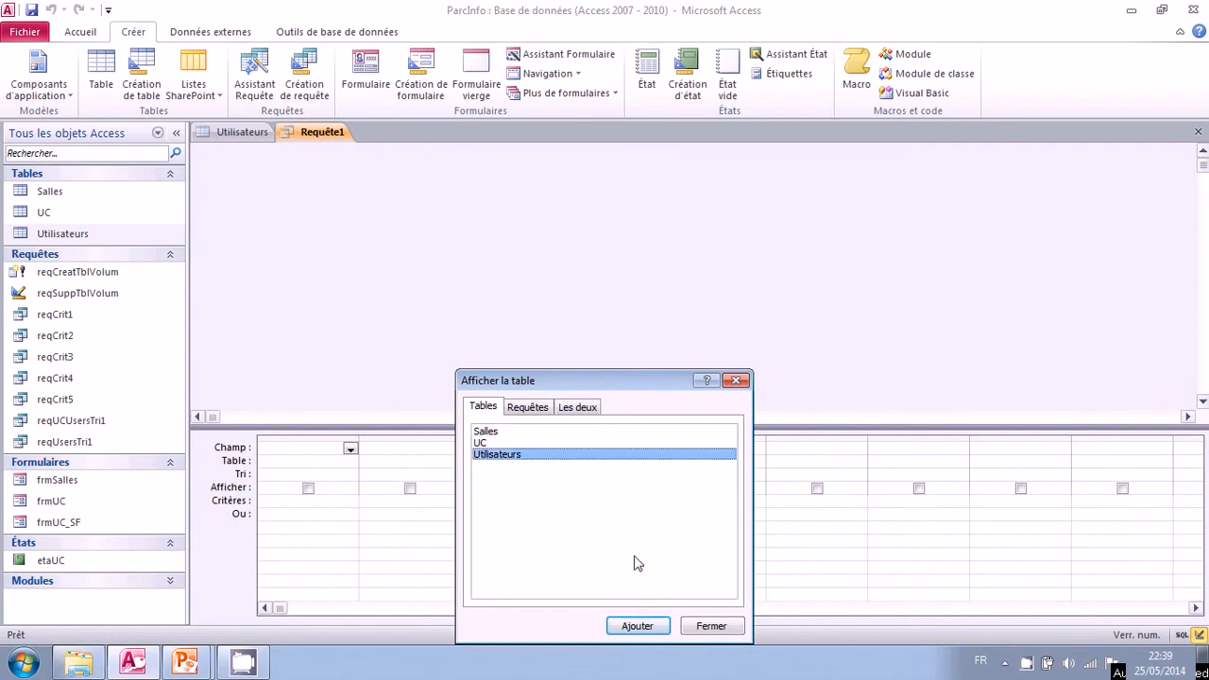
pyautogui.click(651, 627)
pyautogui.click(712, 627)
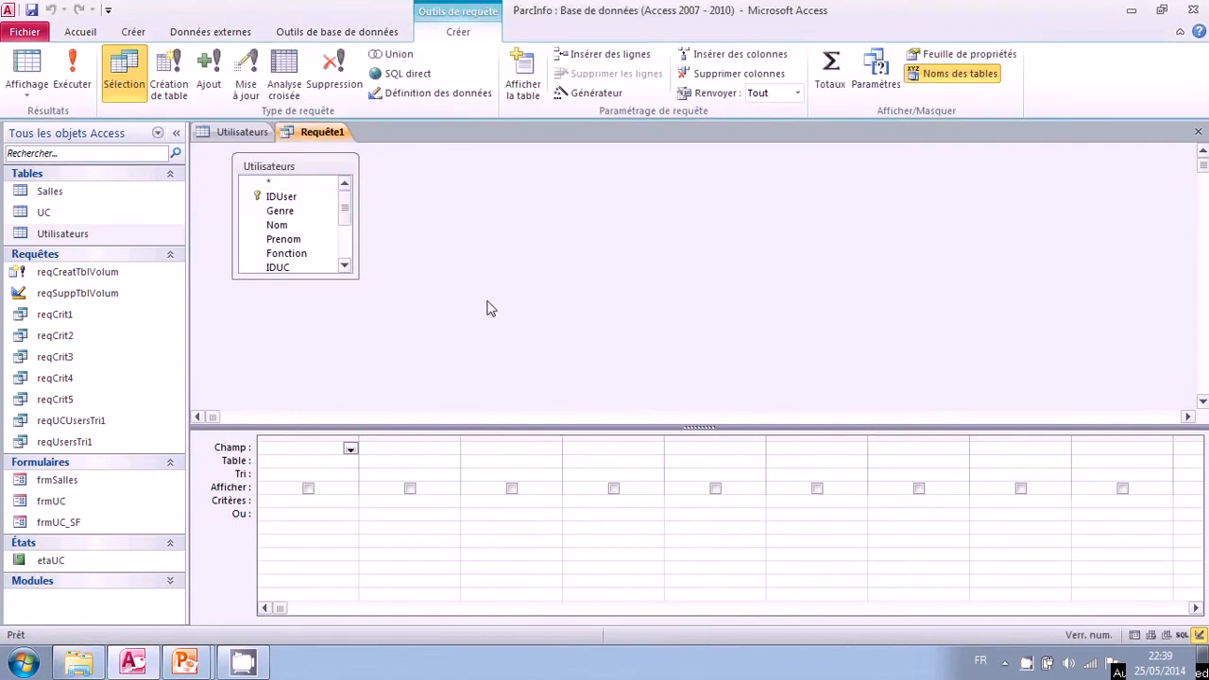
# Enlarge the Utilisateurs field list and add the fields IDUser through Fonction to the query grid.
pyautogui.moveTo(302, 278); pyautogui.dragTo(304, 375)
pyautogui.click(295, 199)
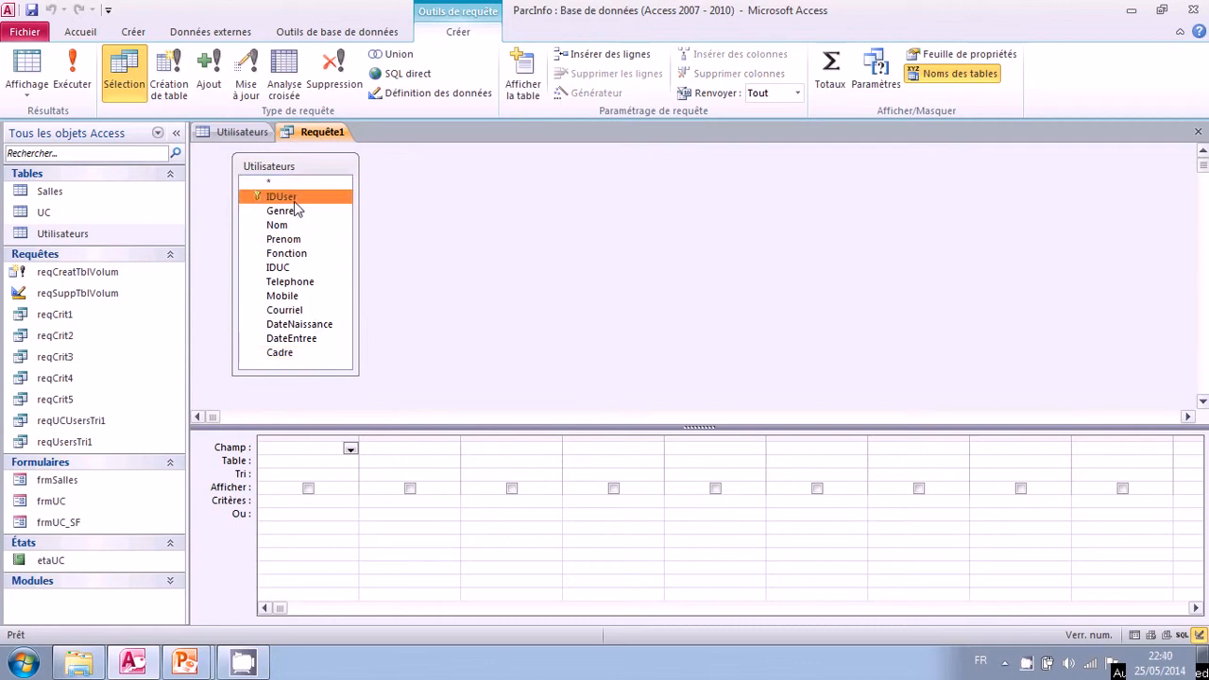
pyautogui.keyDown('shift'); pyautogui.click(298, 255); pyautogui.keyUp('shift')
pyautogui.moveTo(294, 208); pyautogui.dragTo(321, 451)
# Set the Prenom criterion to A* ou B* ou C* and widen the Prenom column to fit the expression.
pyautogui.click(587, 500)
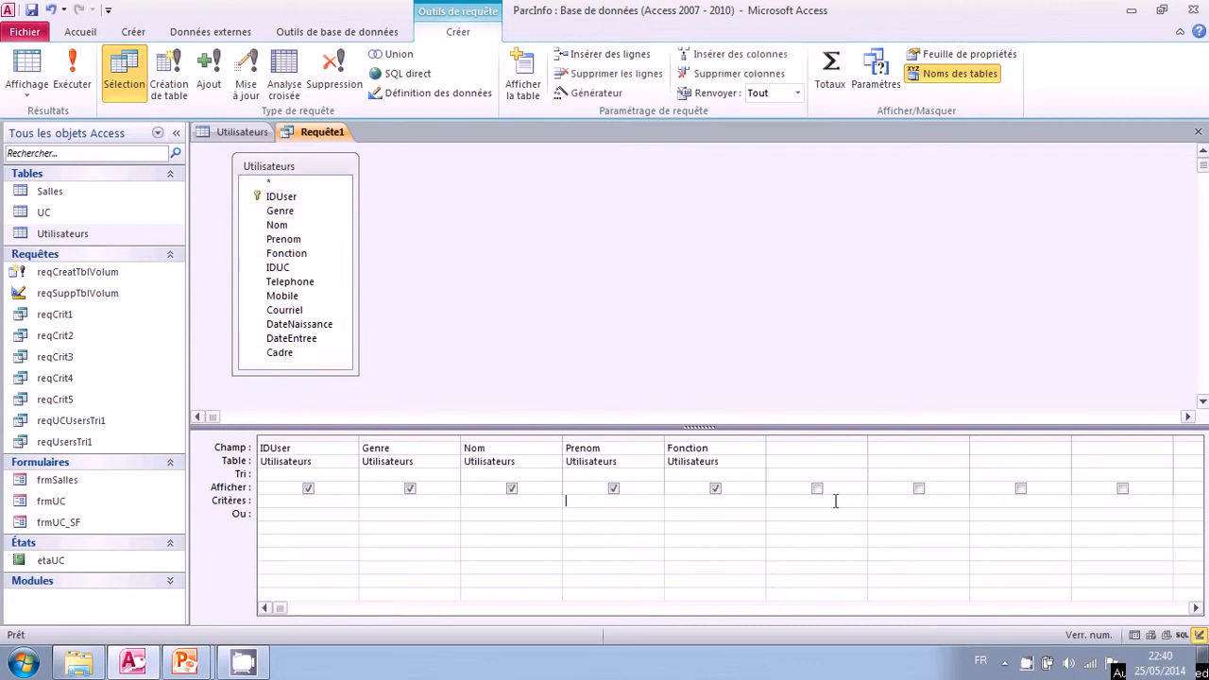
pyautogui.write('A* ou')
pyautogui.press('Return')
pyautogui.press('Return')
pyautogui.write('B')
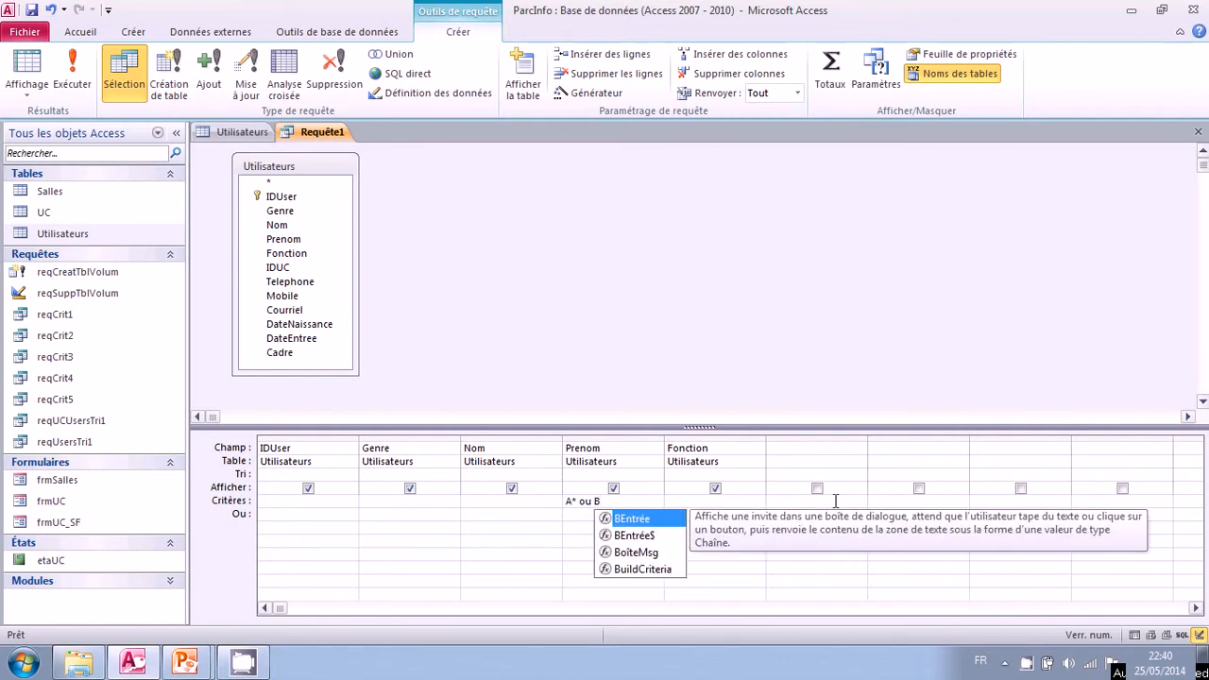
pyautogui.write('* ou C*')
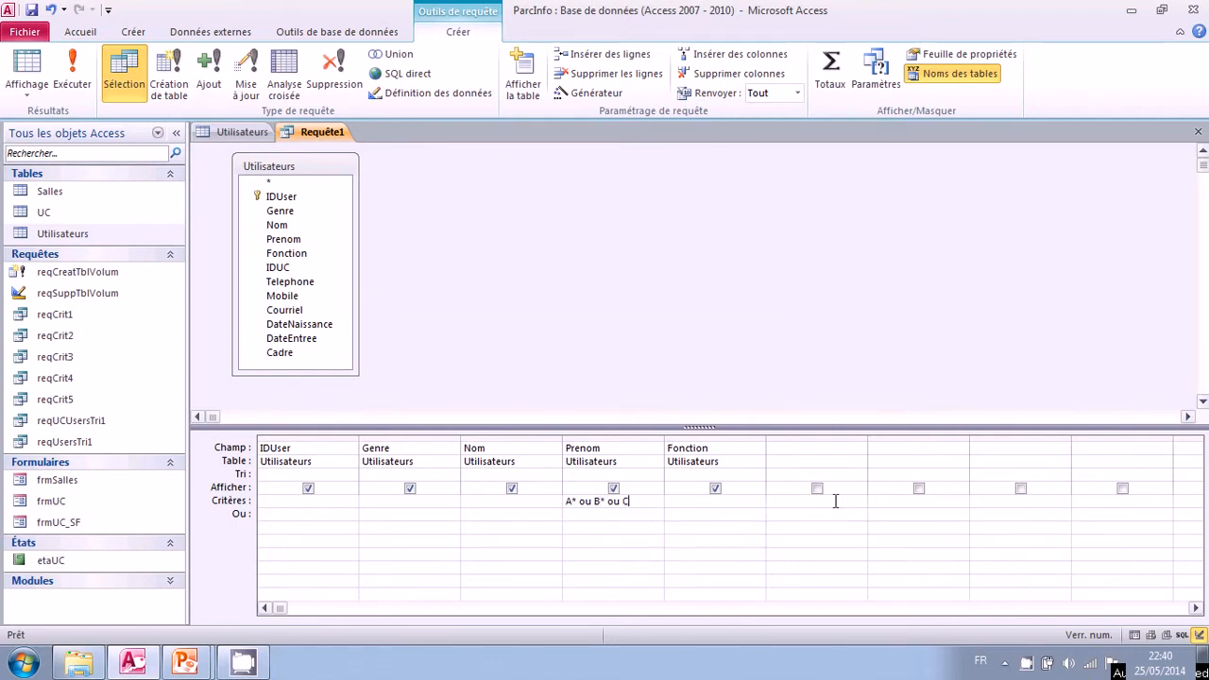
pyautogui.click(609, 514)
pyautogui.moveTo(664, 438); pyautogui.dragTo(796, 437)
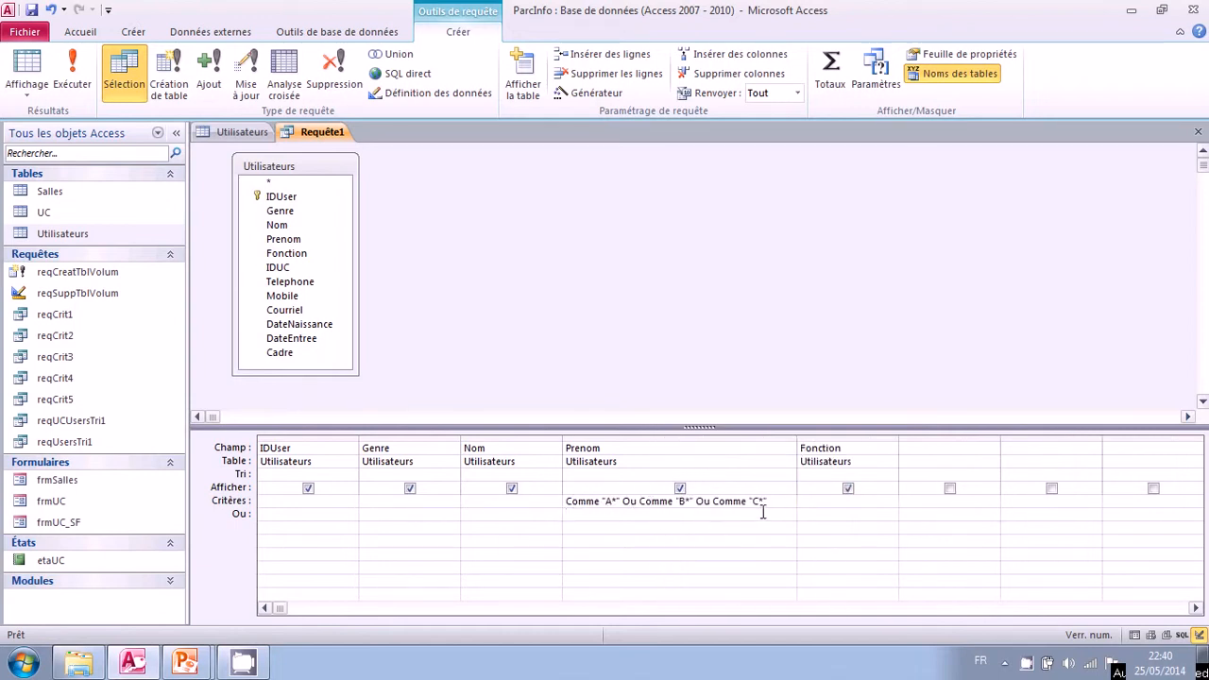
# Replace the Prenom criterion with the character-list pattern "[ABC]*", enclosed in quotation marks.
pyautogui.moveTo(776, 502); pyautogui.dragTo(554, 500)
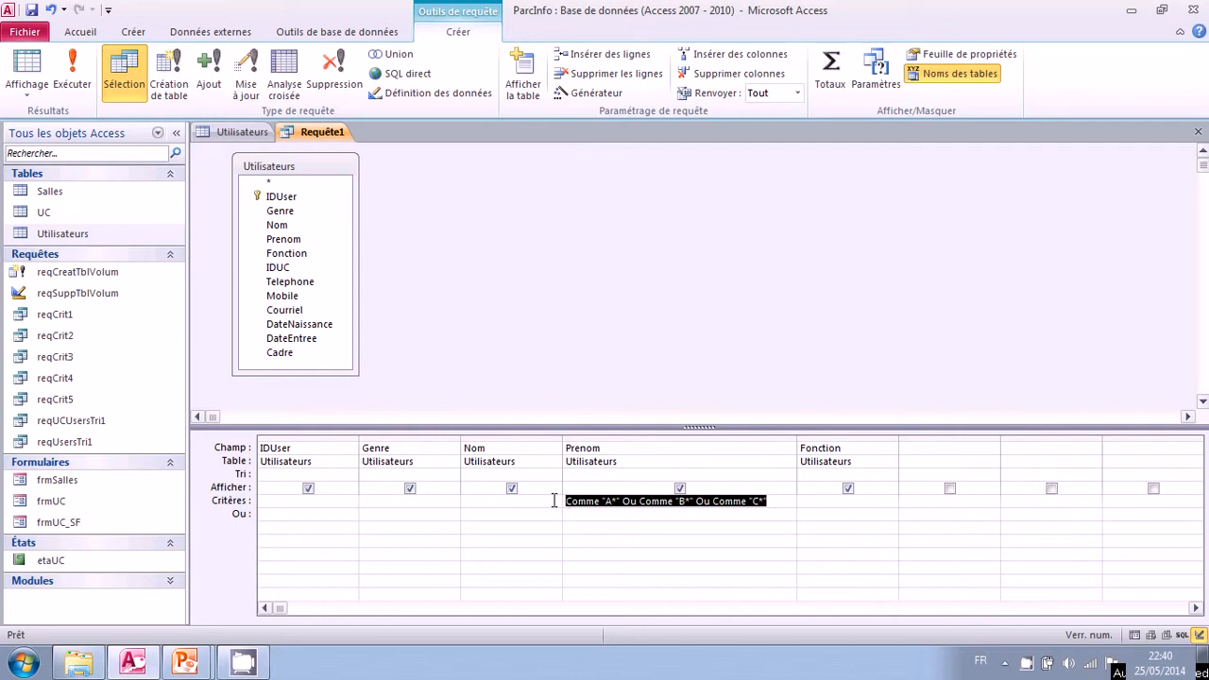
pyautogui.press('Delete')
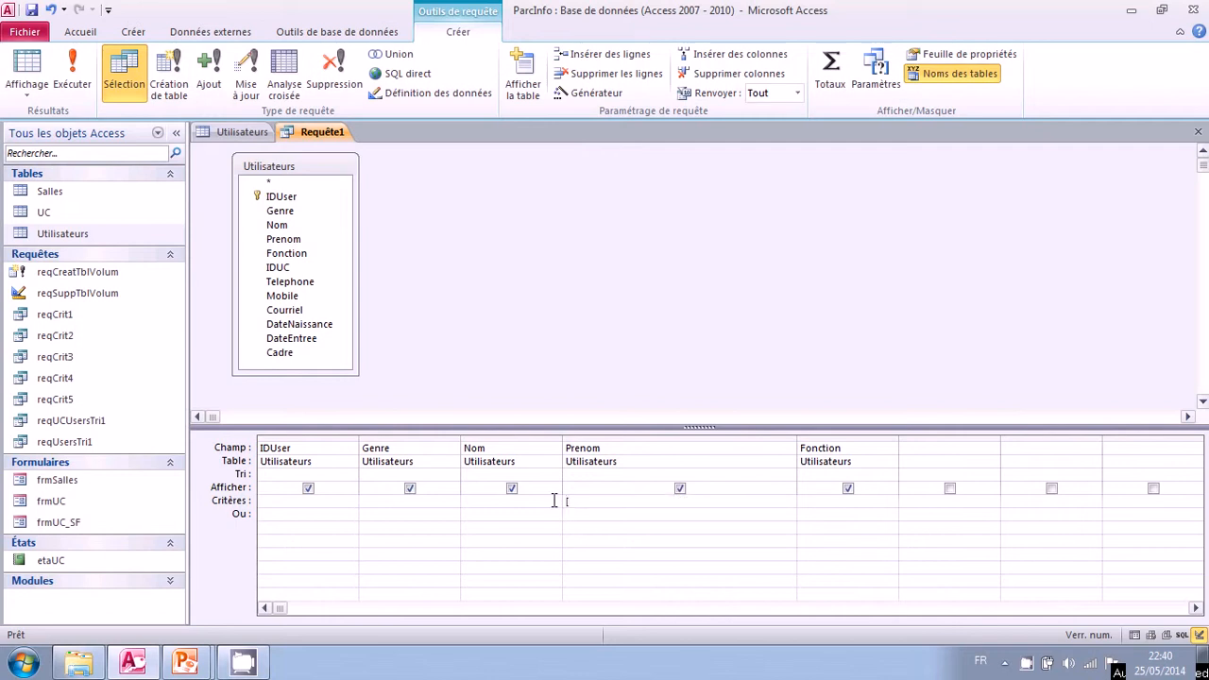
pyautogui.write('[ABC]*')
pyautogui.click(600, 513)
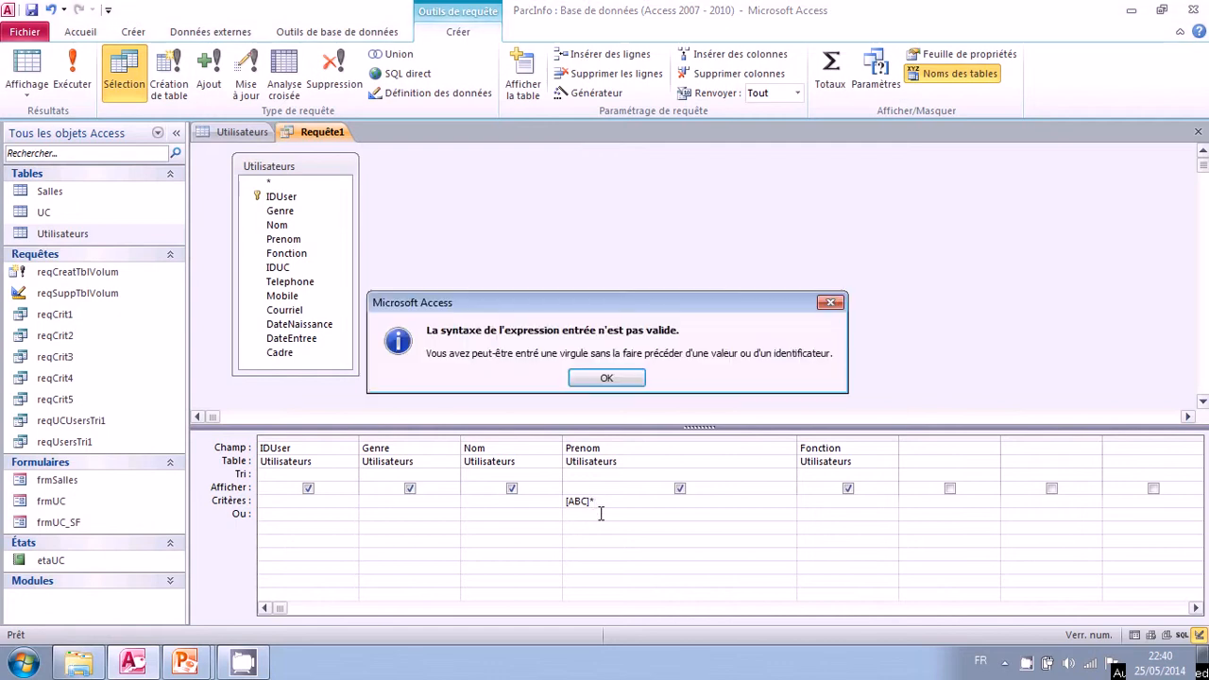
pyautogui.click(604, 380)
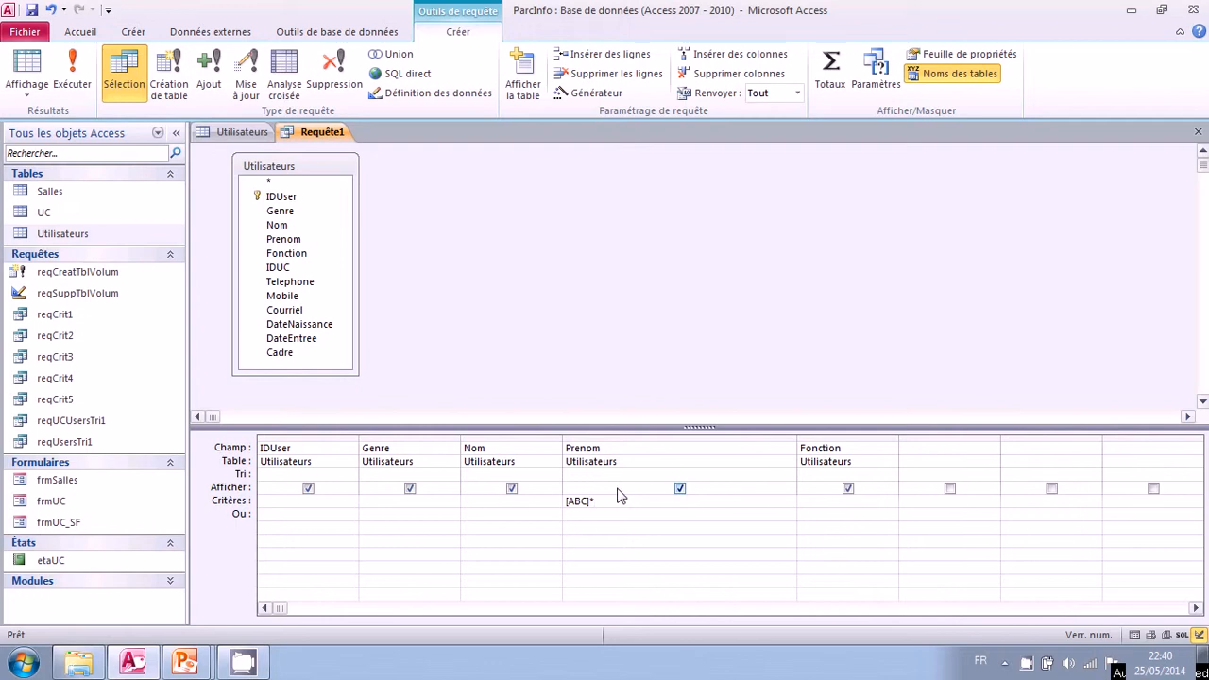
pyautogui.write('"')
pyautogui.write('"')
pyautogui.click(586, 515)
# Run the query to view its results, and check the first names in the Utilisateurs table before returning to the query design.
pyautogui.click(77, 90)
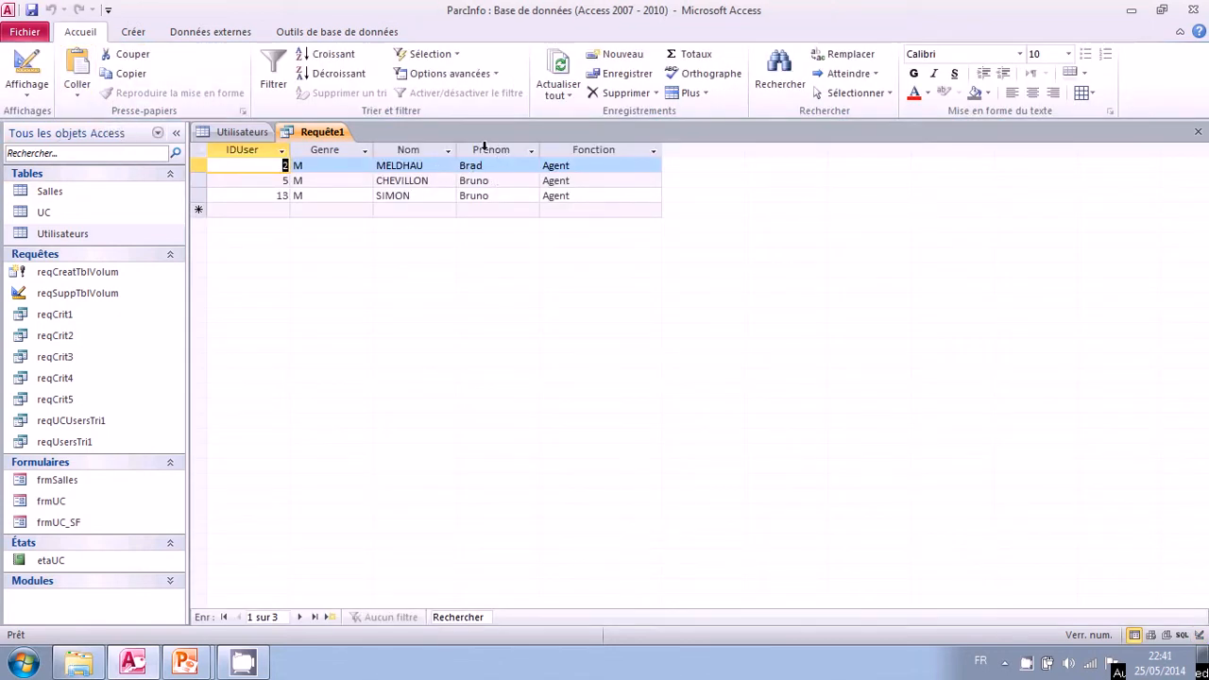
pyautogui.click(26, 66)
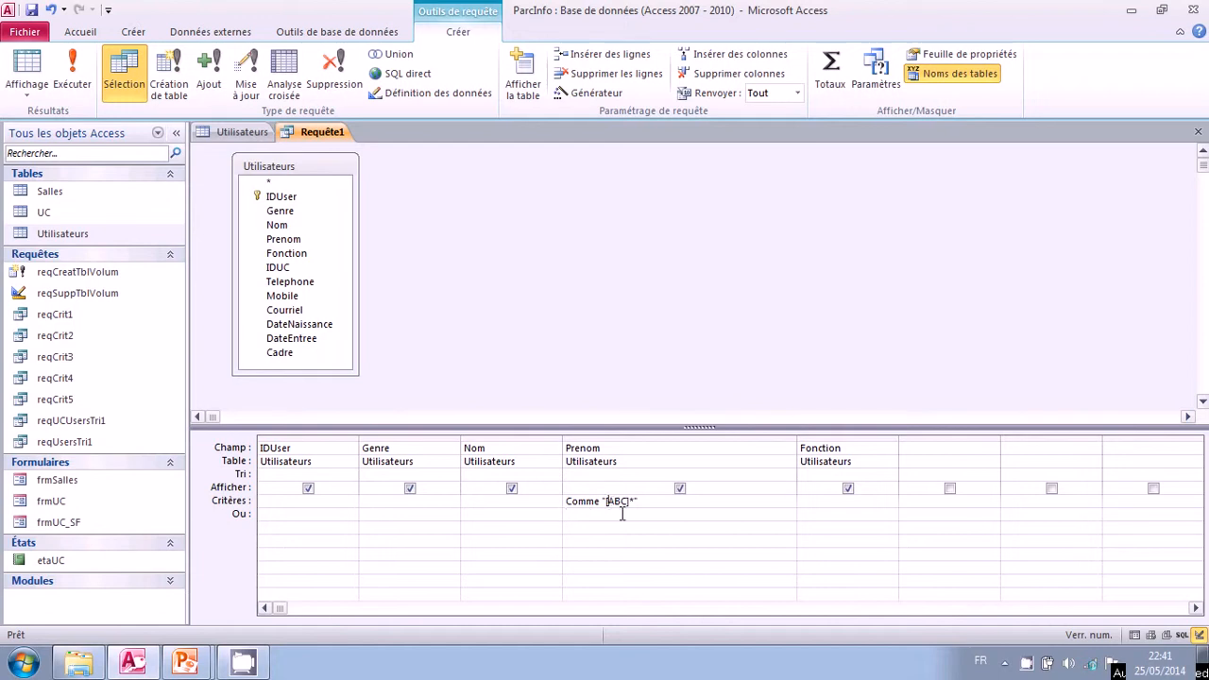
pyautogui.click(242, 134)
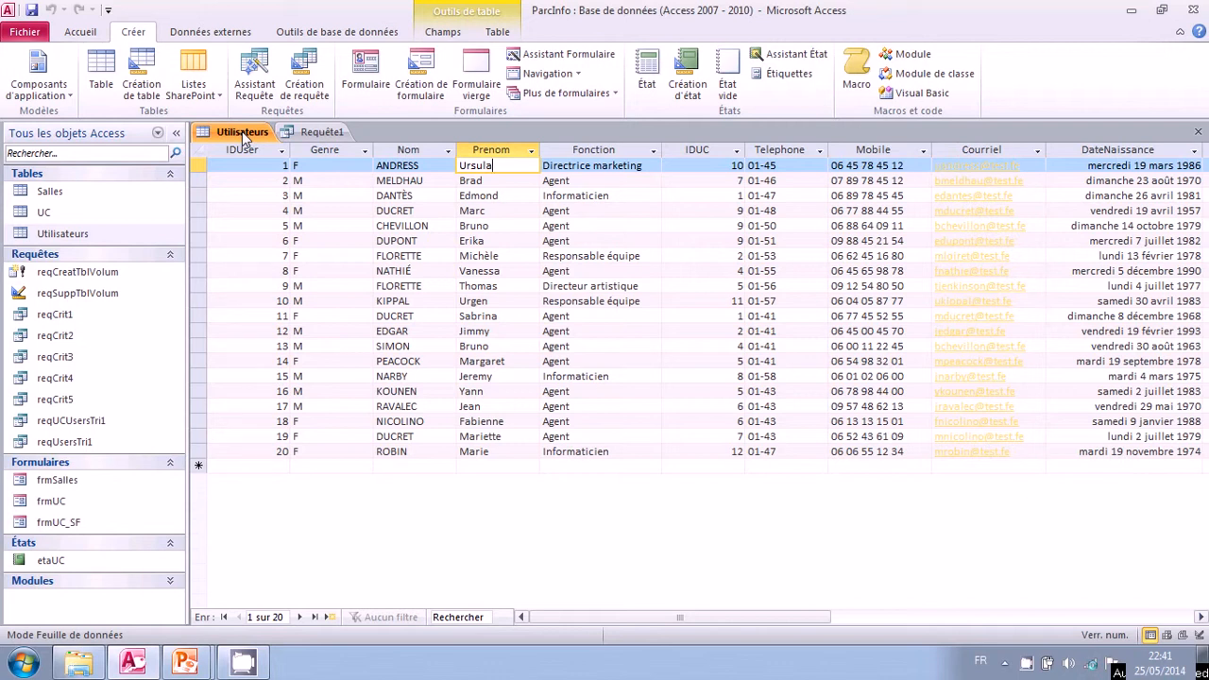
pyautogui.click(311, 132)
# Change the Prenom criterion pattern to "[BEJ]*", view the query results and return to the design.
pyautogui.click(613, 503)
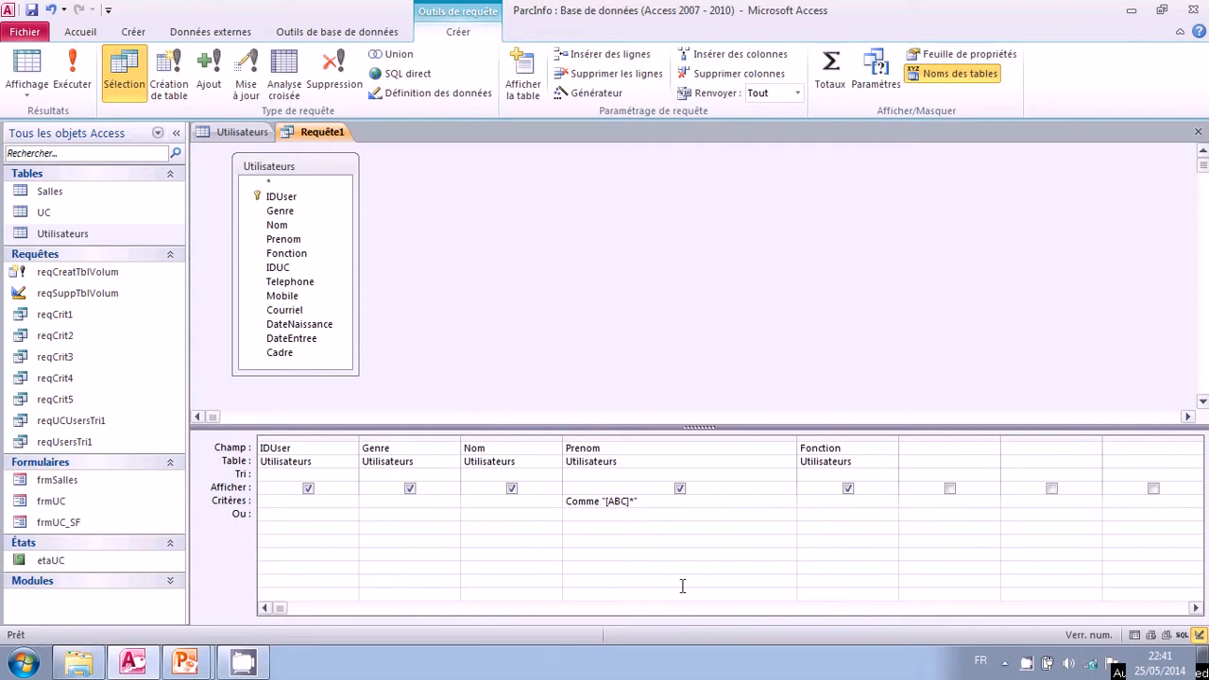
pyautogui.press('Delete')
pyautogui.press('Right')
pyautogui.write('EJ')
pyautogui.press('Delete')
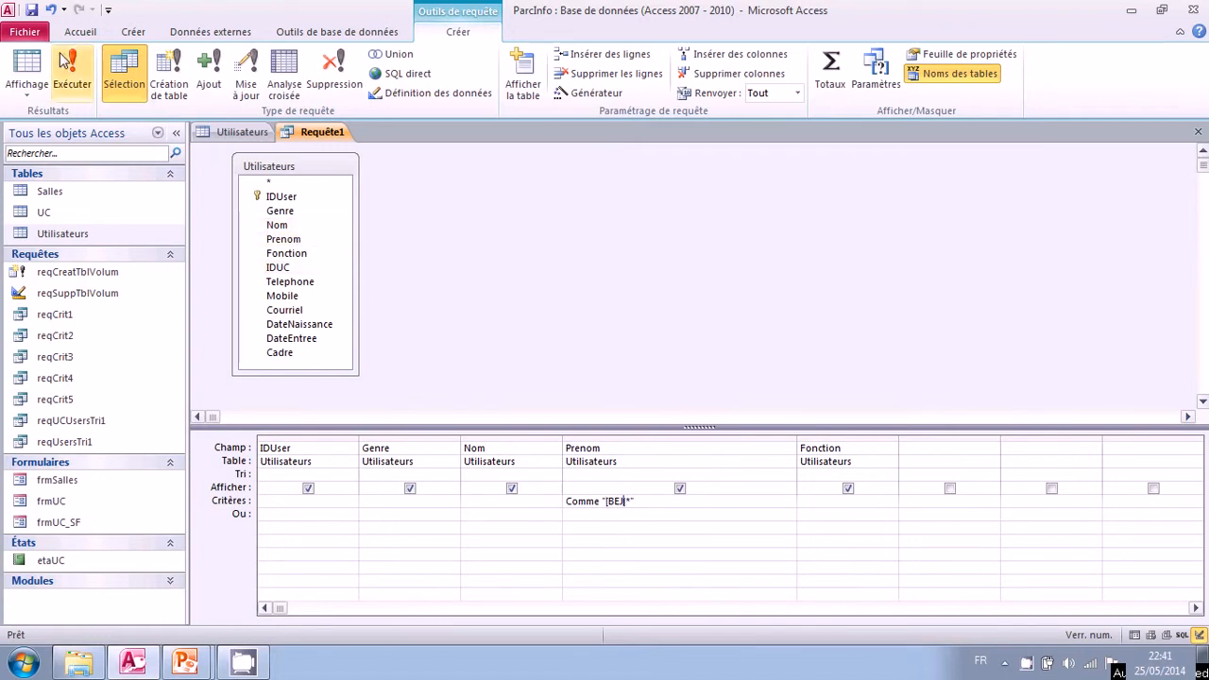
pyautogui.click(27, 68)
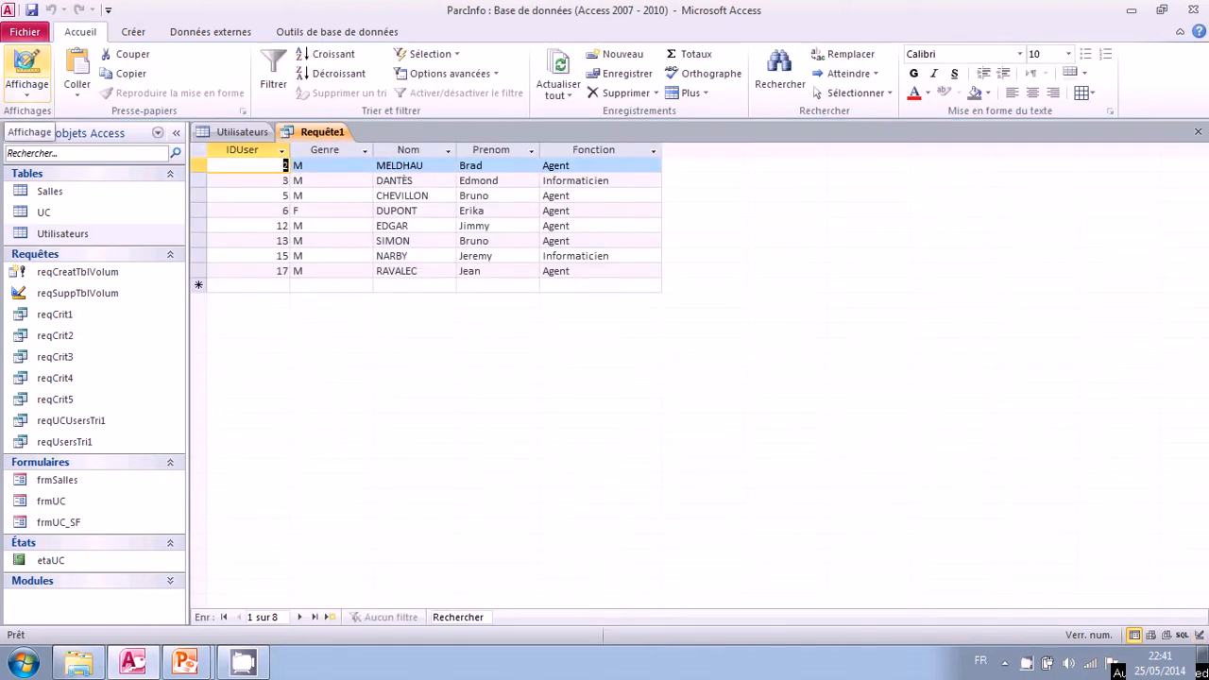
pyautogui.click(26, 68)
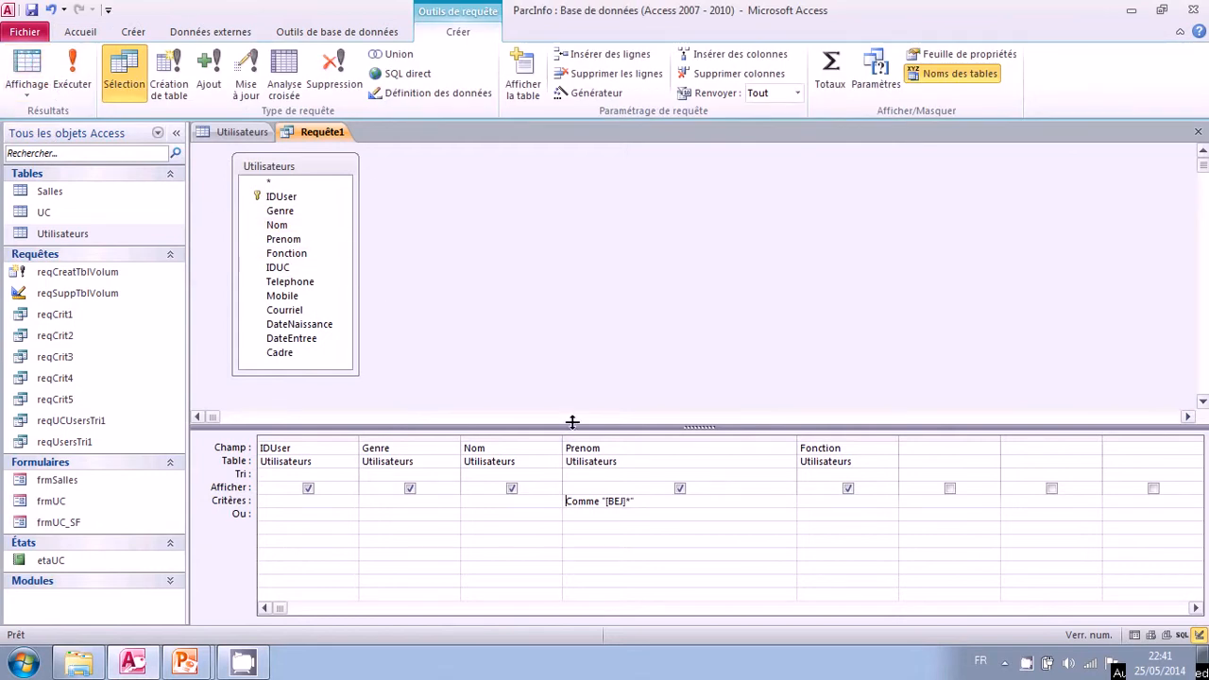
# Change the Prenom criterion to the letter range "[A-M]*", view the results and return to the design.
pyautogui.click(611, 500)
pyautogui.press('Delete')
pyautogui.press('Delete')
pyautogui.press('Delete')
pyautogui.press('Delete')
pyautogui.write('CDEF')
pyautogui.press('BackSpace')
pyautogui.press('BackSpace')
pyautogui.press('BackSpace')
pyautogui.press('BackSpace')
pyautogui.press('BackSpace')
pyautogui.write('-M]')
pyautogui.click(25, 92)
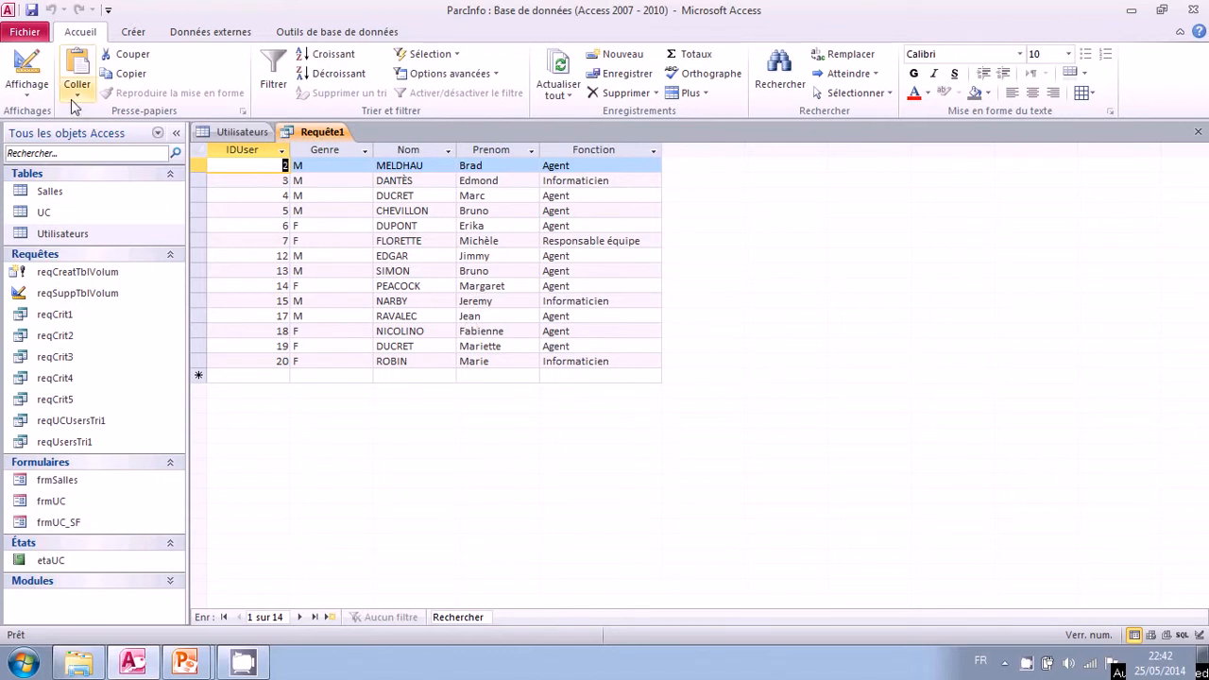
pyautogui.click(34, 74)
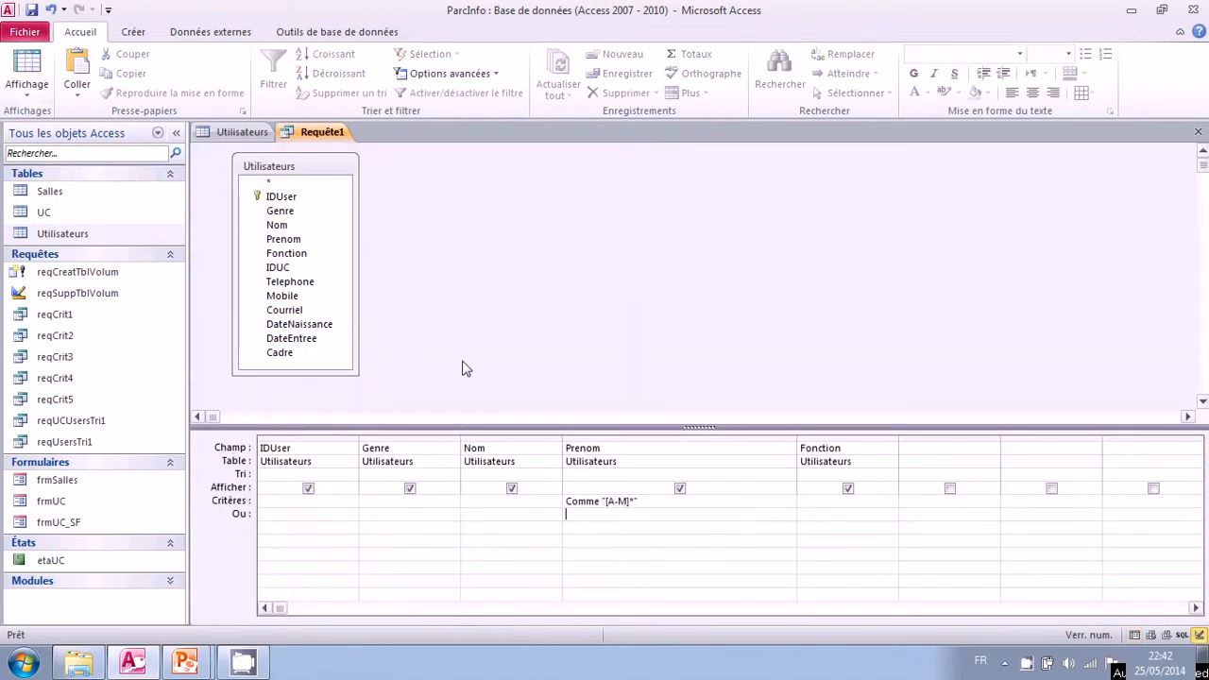
# Sort the Prenom field in ascending order (Croissant), view the results and return to the design.
pyautogui.doubleClick(597, 472)
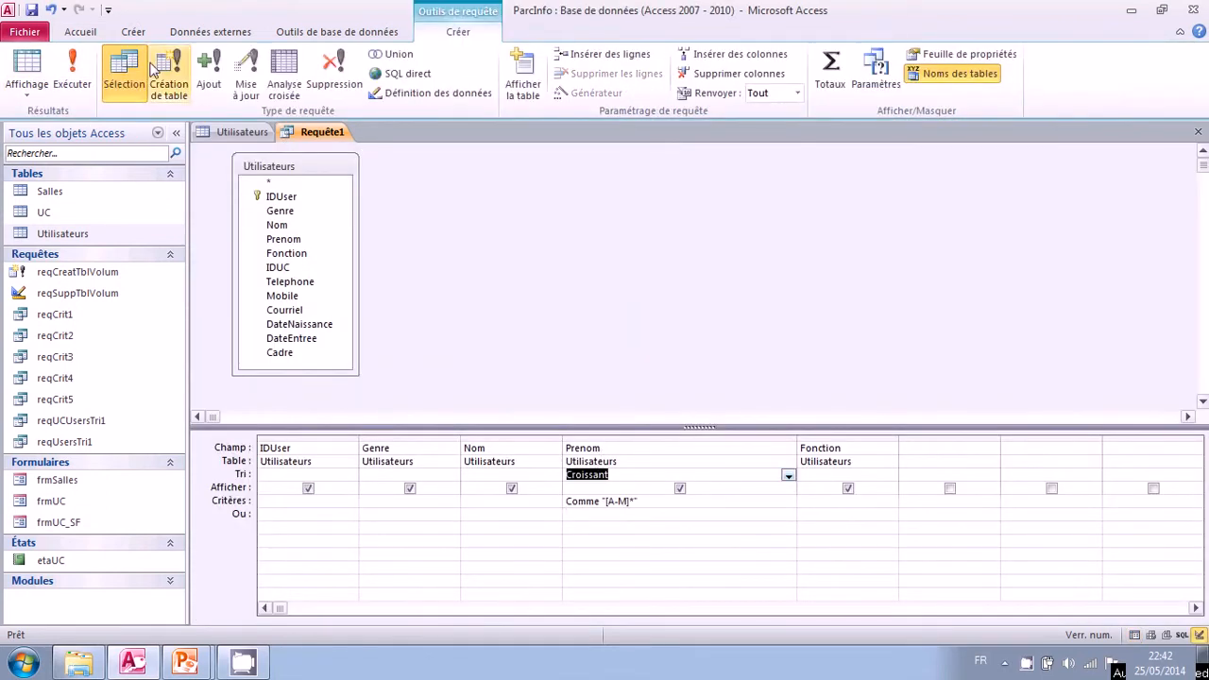
pyautogui.click(34, 68)
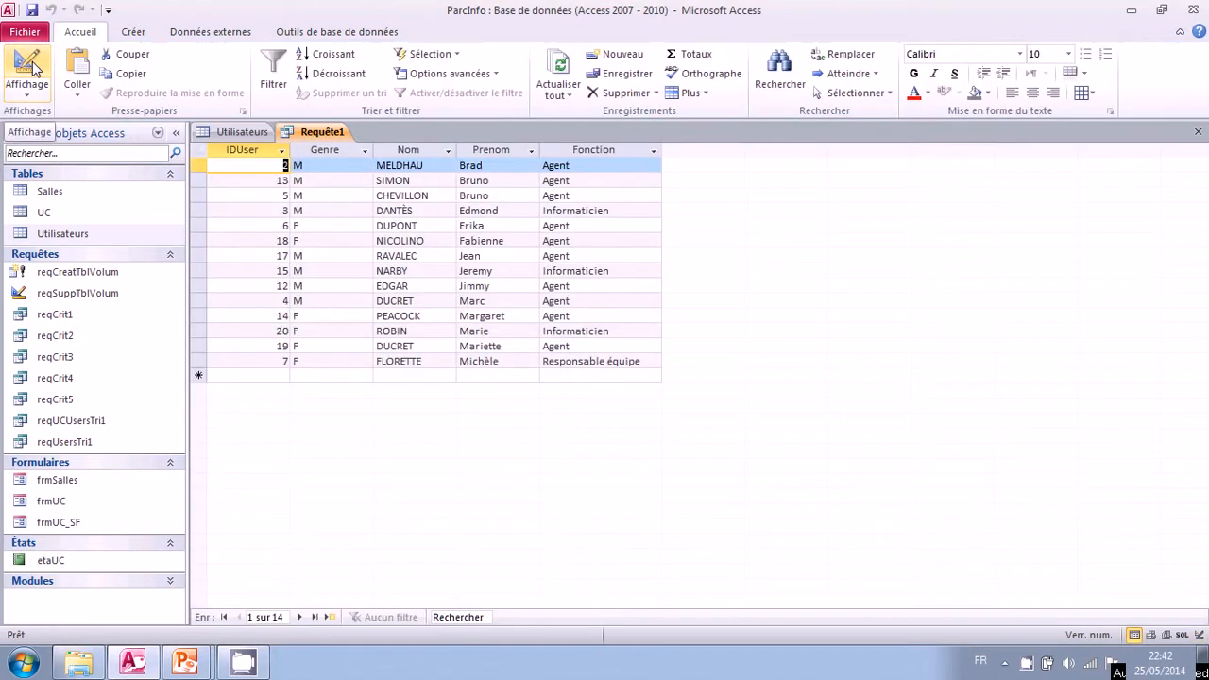
pyautogui.click(34, 68)
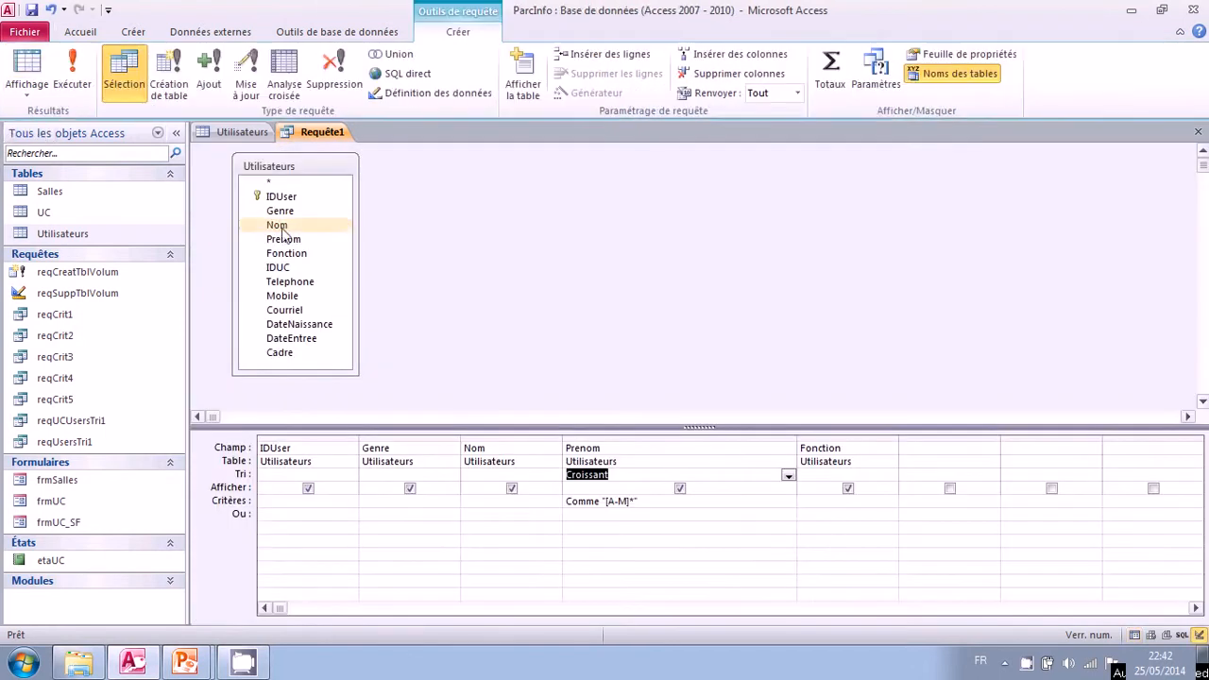
# Negate the Prenom letter range by changing the criterion to "[!A-M]*", run the query and return to the design.
pyautogui.click(595, 516)
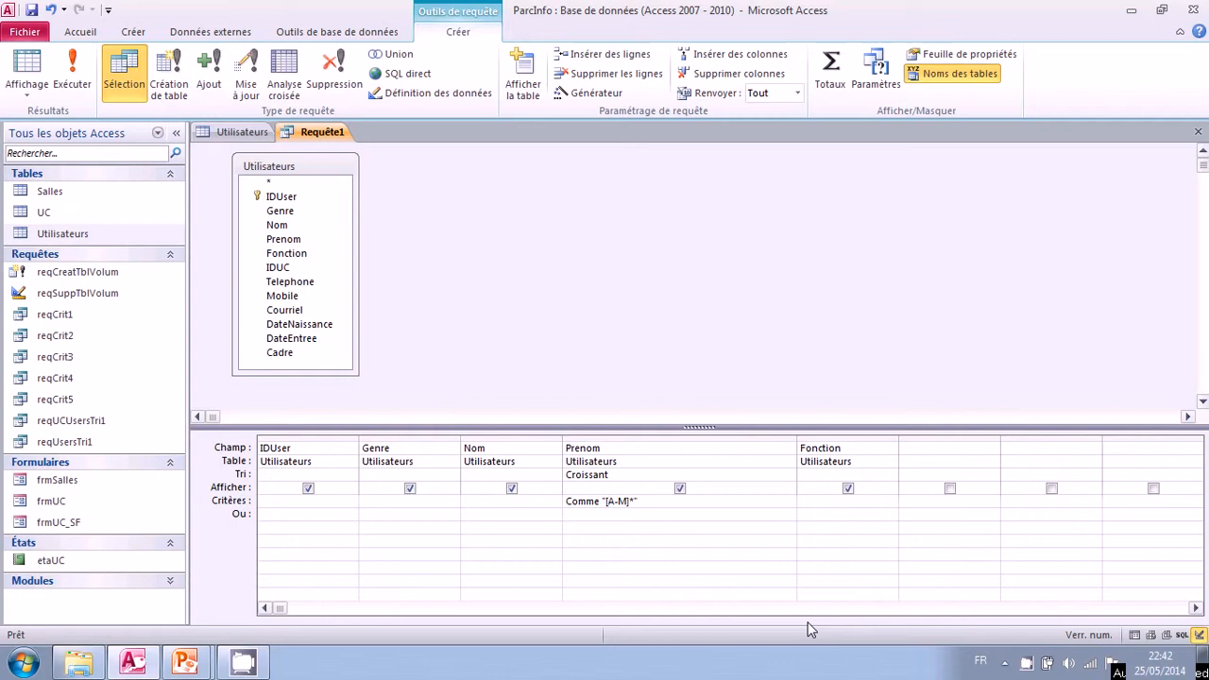
pyautogui.write('!')
pyautogui.click(613, 516)
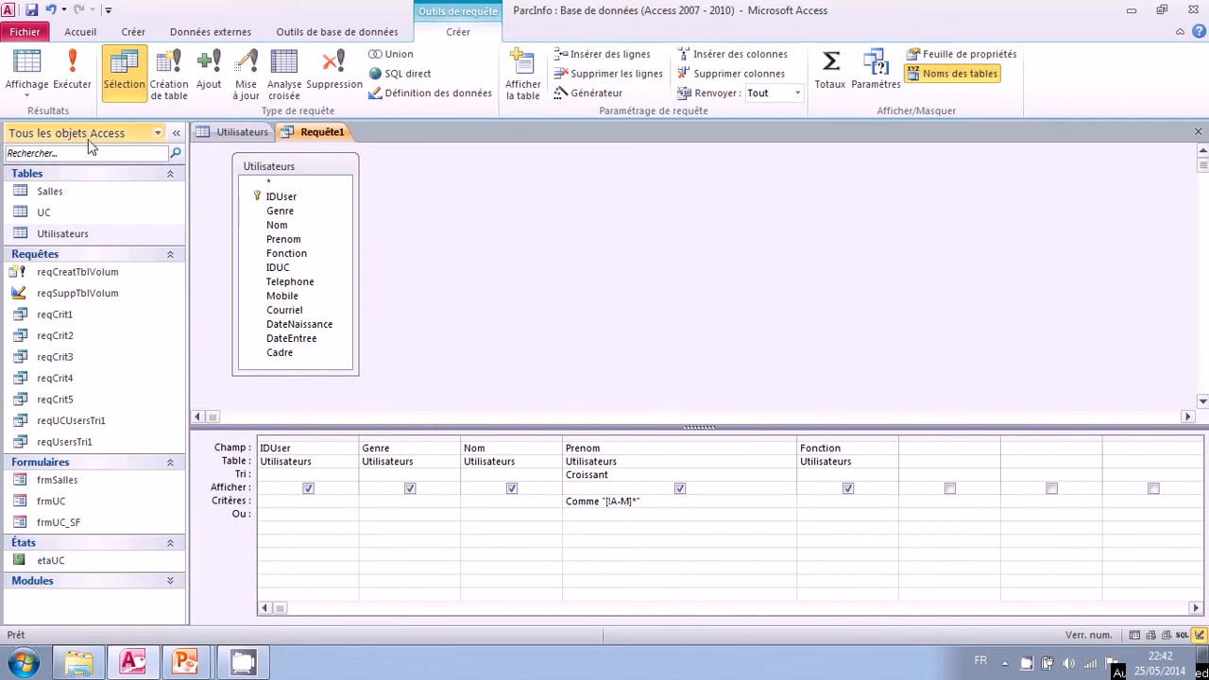
pyautogui.click(71, 81)
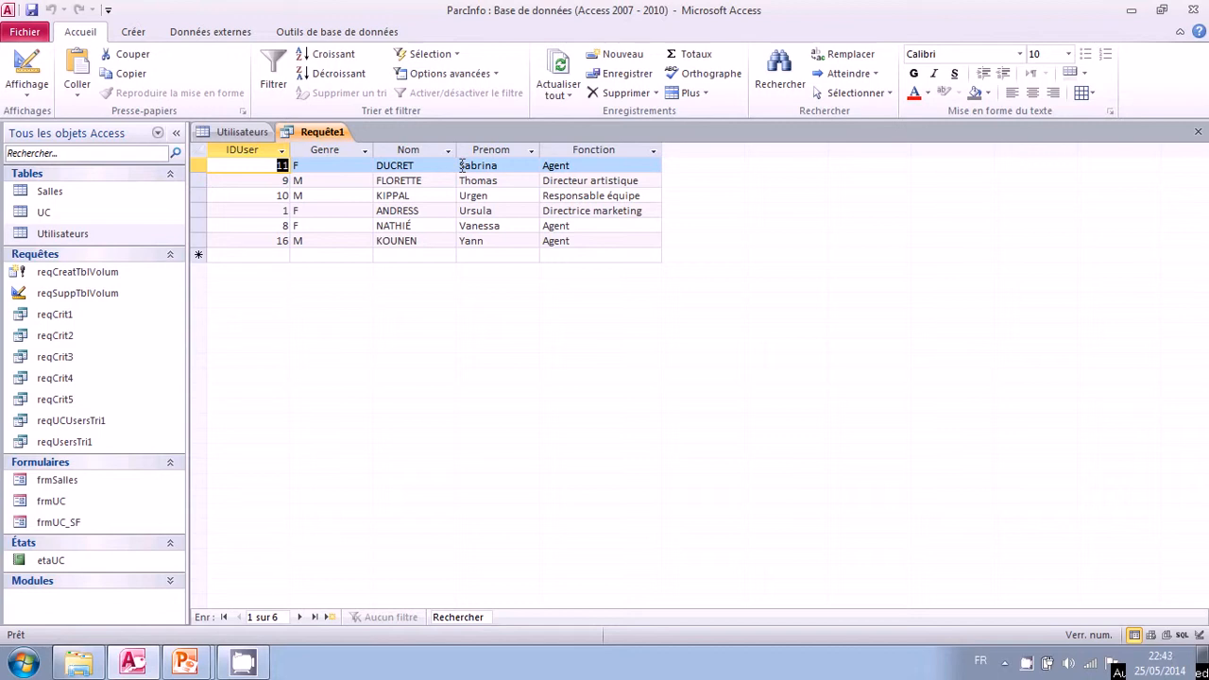
pyautogui.click(26, 68)
# Examine the Comme operator in the Prenom criterion, then display the query in SQL mode and examine its SELECT and FROM clauses.
pyautogui.click(508, 513)
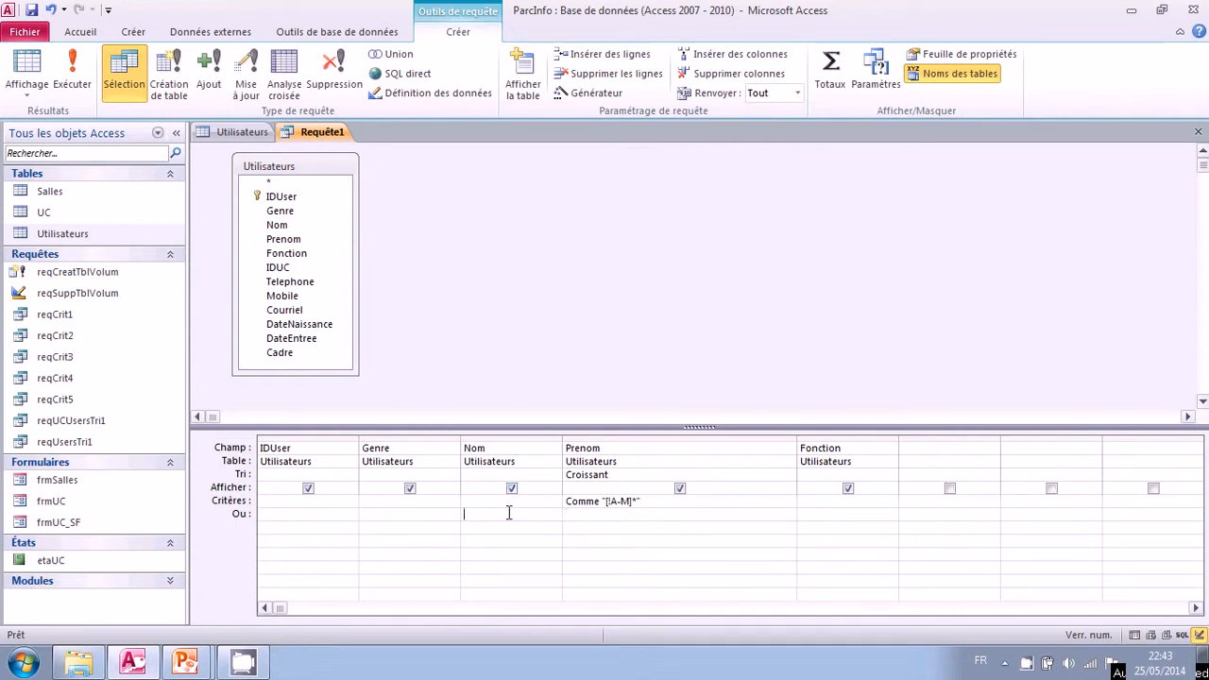
pyautogui.doubleClick(581, 501)
pyautogui.click(580, 518)
pyautogui.rightClick(422, 201)
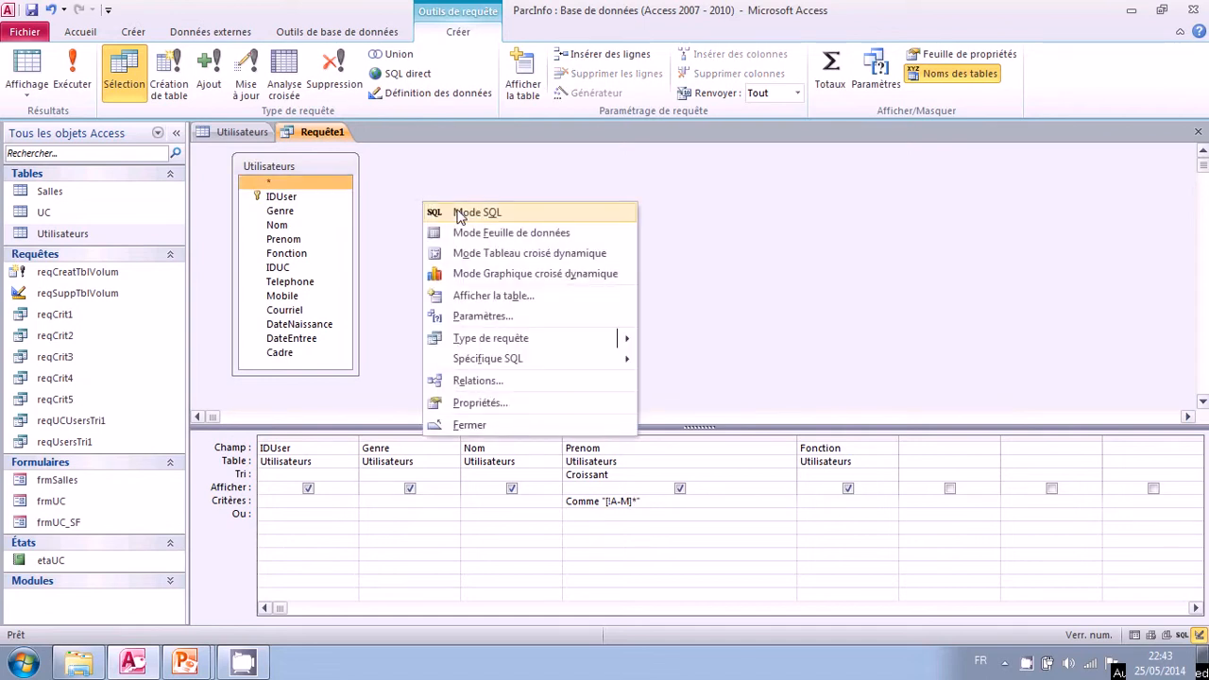
pyautogui.click(459, 213)
pyautogui.click(361, 185)
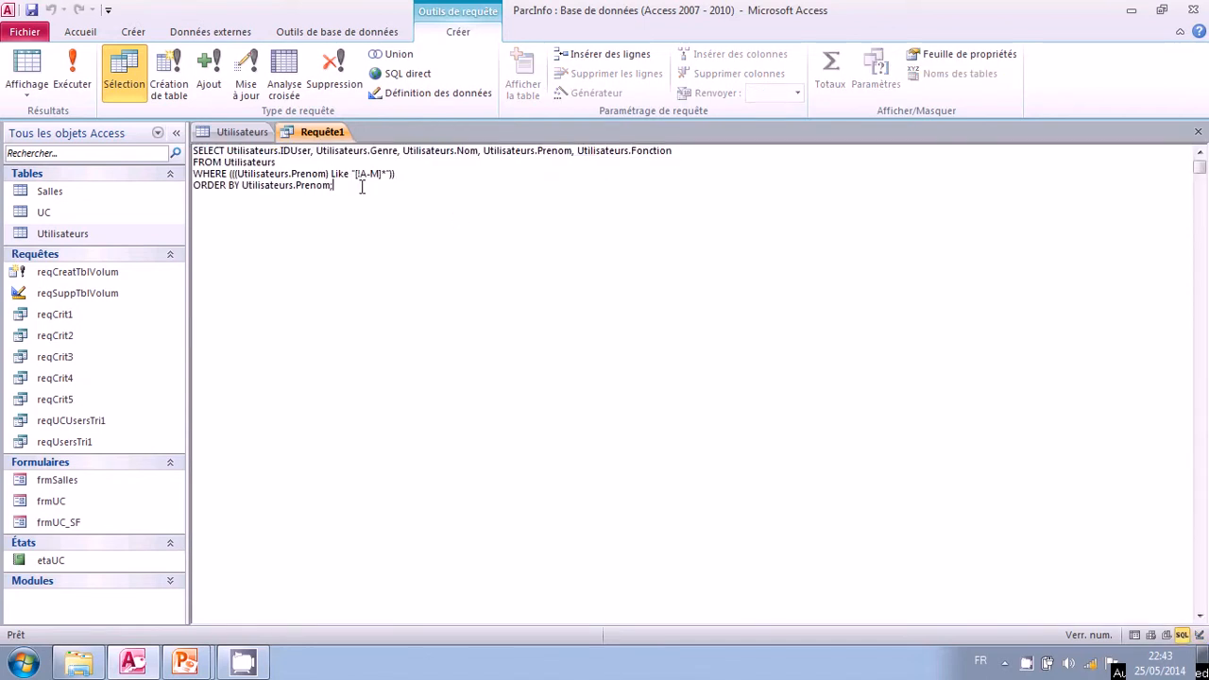
pyautogui.doubleClick(208, 151)
pyautogui.moveTo(263, 151); pyautogui.dragTo(675, 151)
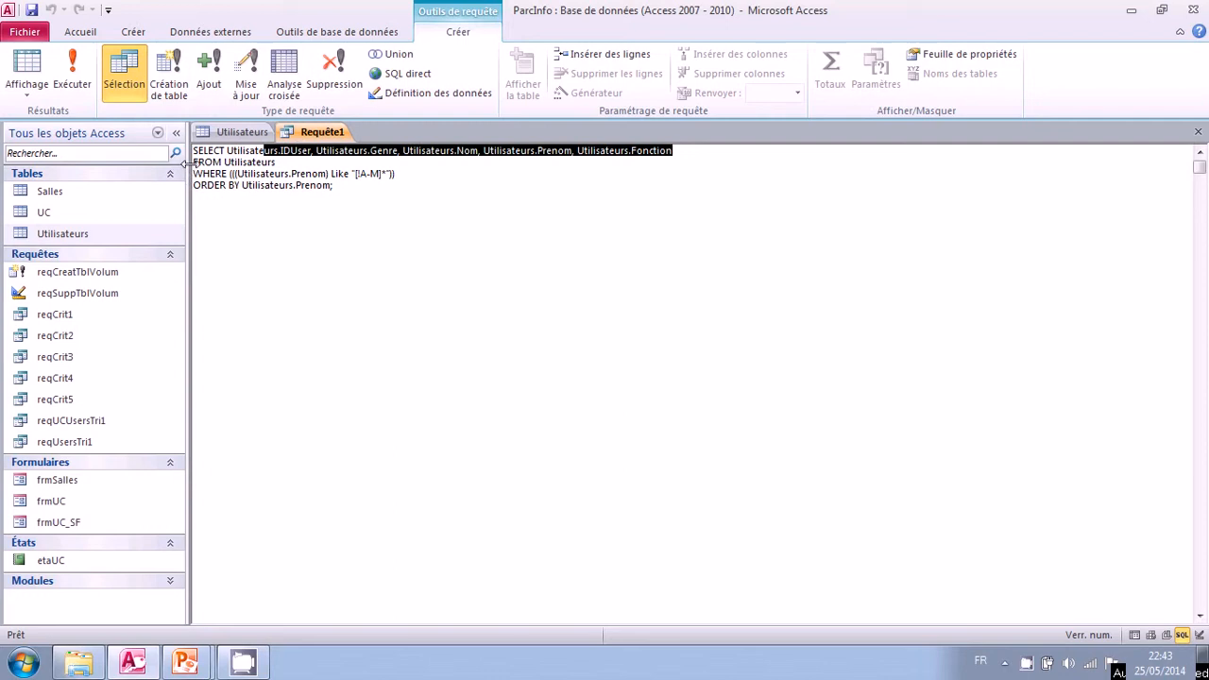
pyautogui.moveTo(194, 162); pyautogui.dragTo(281, 162)
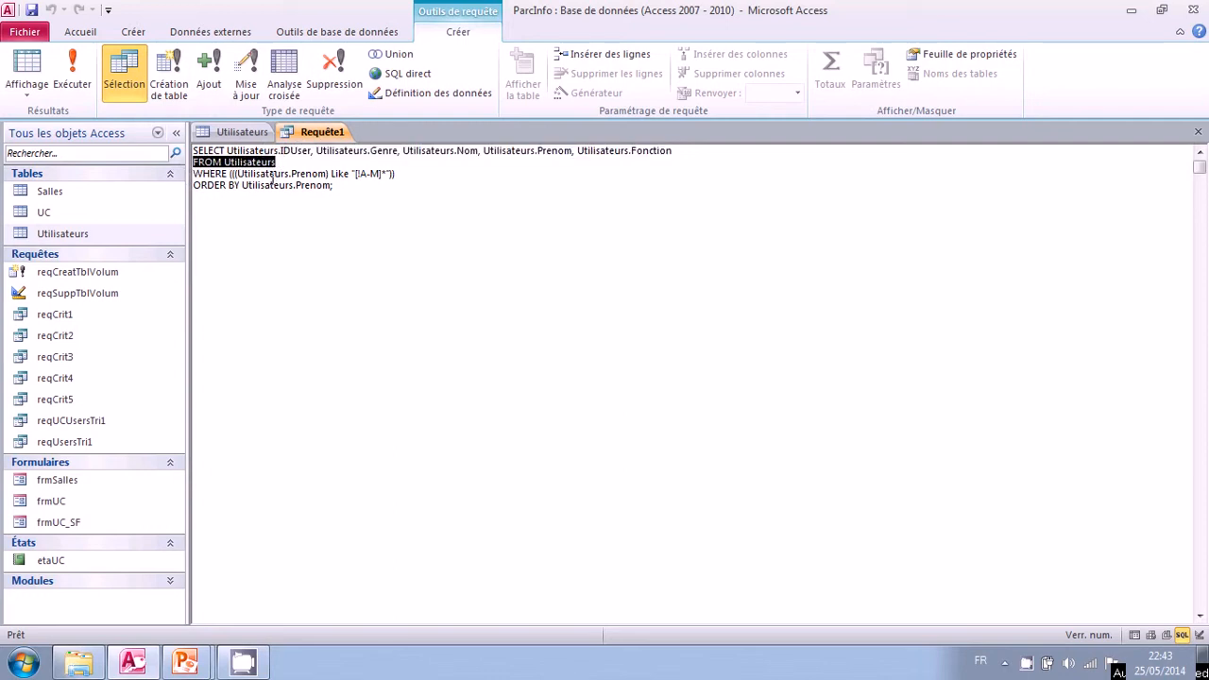
# Examine the WHERE clause of the query's SQL and its Like operator on the Prenom field.
pyautogui.moveTo(212, 175); pyautogui.dragTo(314, 171)
pyautogui.doubleClick(342, 175)
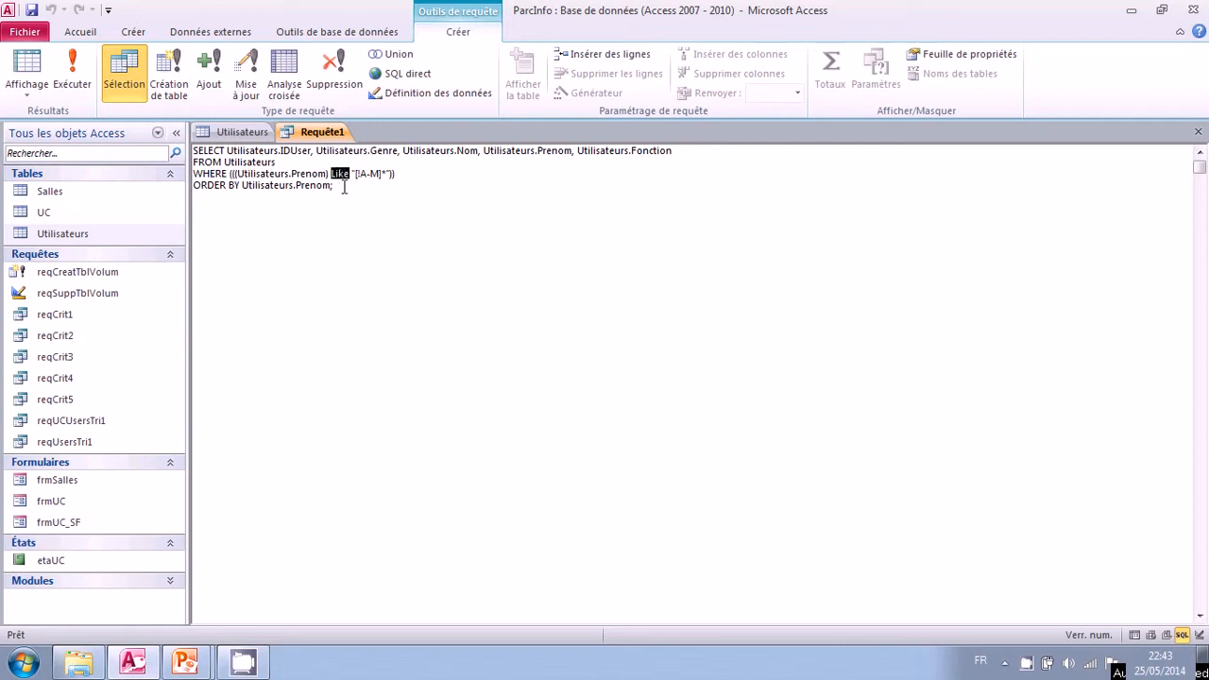
pyautogui.click(345, 188)
pyautogui.doubleClick(338, 174)
# Close the query without saving its changes and close the Utilisateurs table.
pyautogui.click(1198, 131)
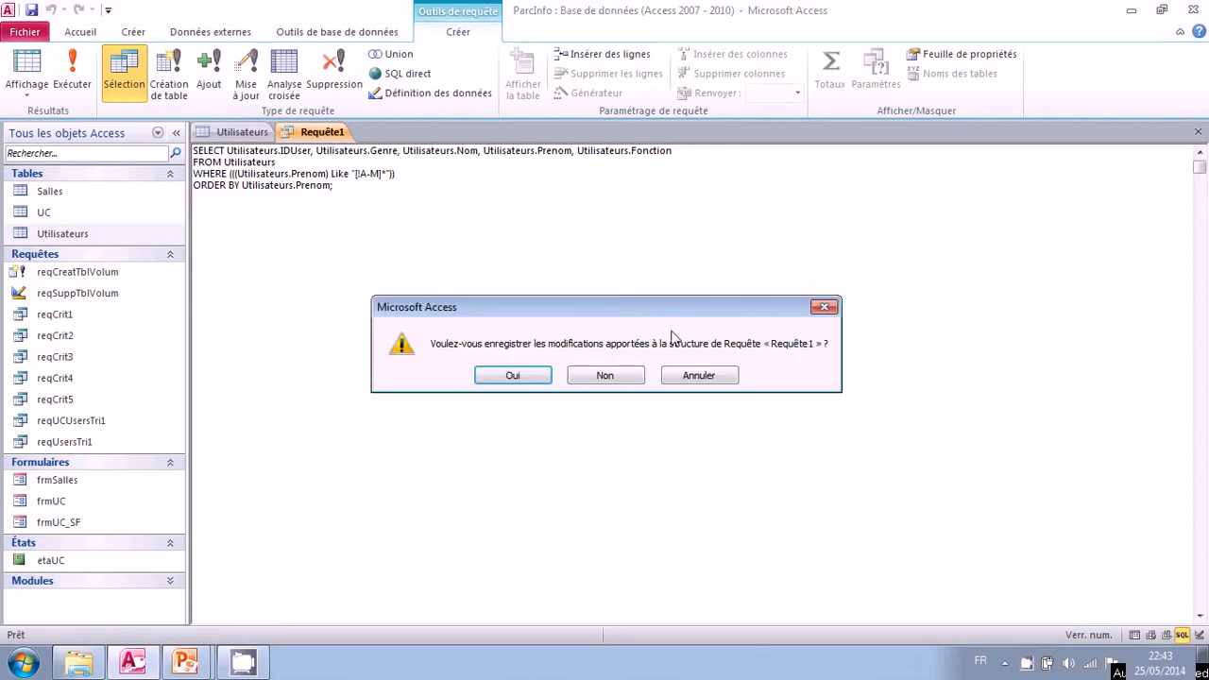
pyautogui.click(605, 376)
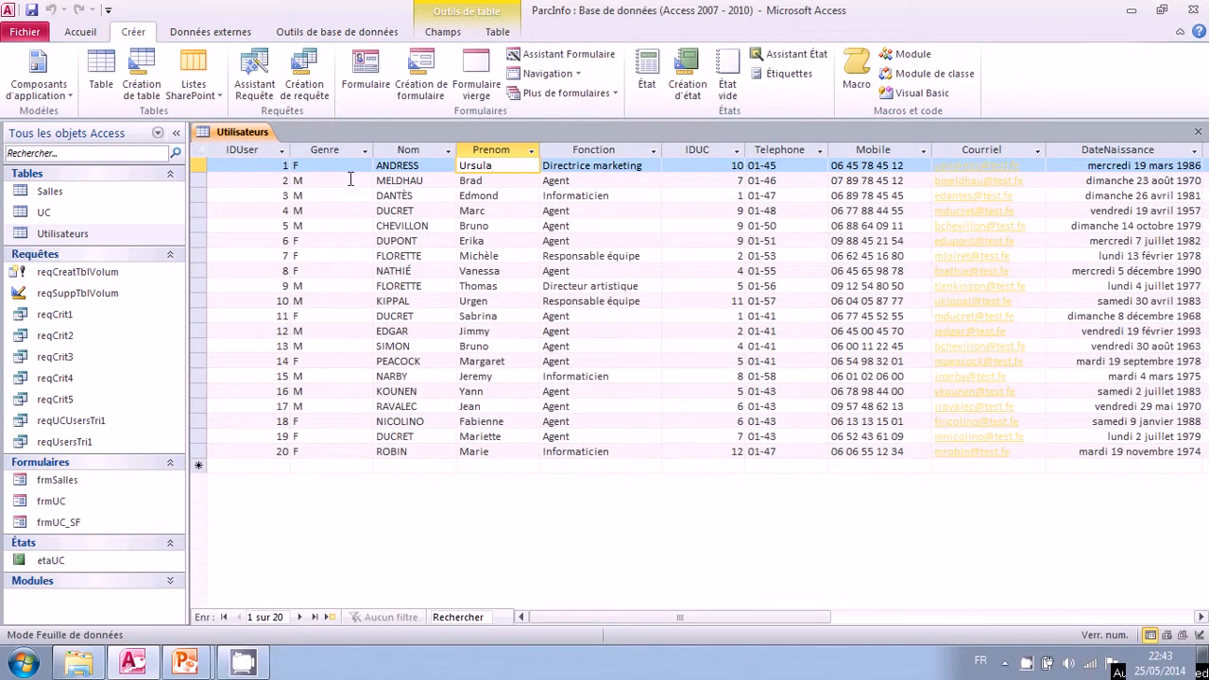
pyautogui.click(1197, 131)
# Open the Salles table and go through its records, examining each room's IDSalle and CodePorte.
pyautogui.doubleClick(75, 195)
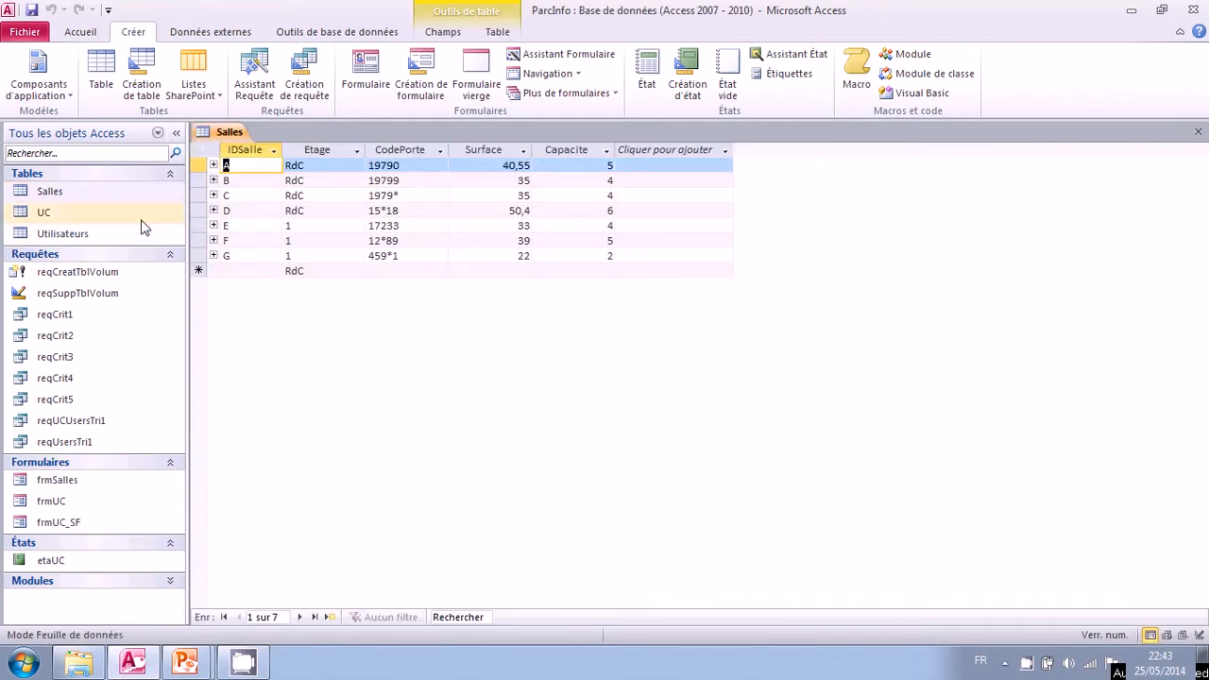
pyautogui.click(425, 256)
pyautogui.press('Down')
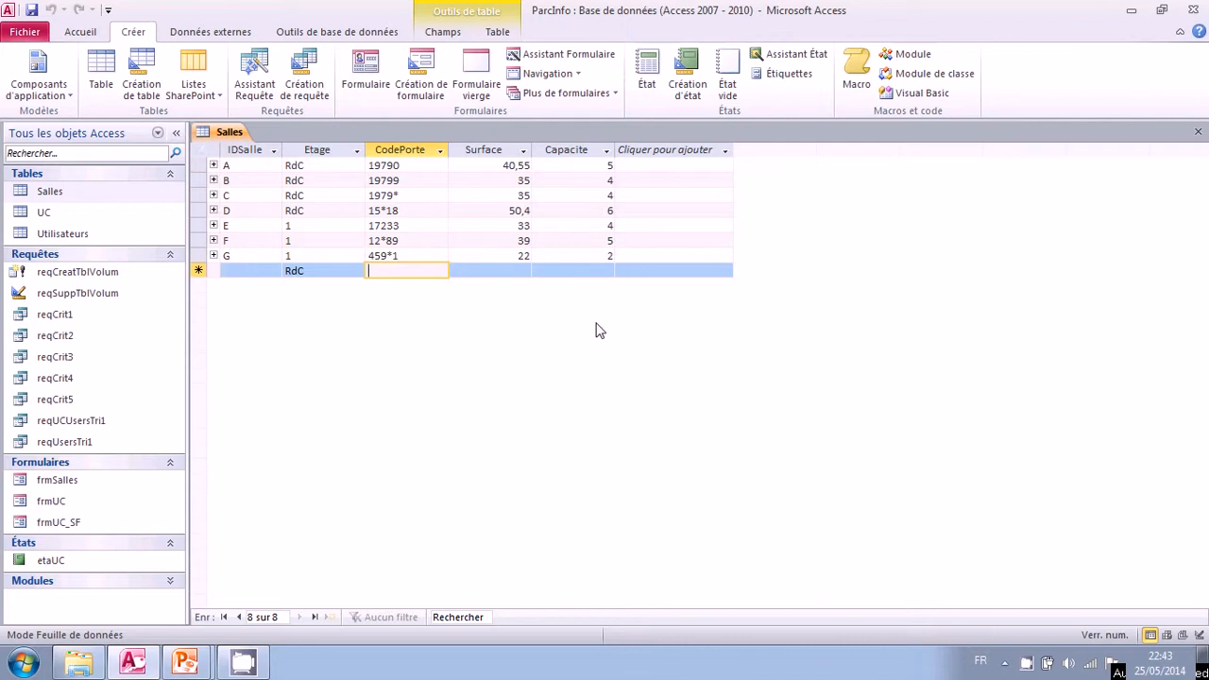
pyautogui.press('Up')
pyautogui.press('Up')
pyautogui.press('Up')
pyautogui.press('Up')
pyautogui.press('Up')
pyautogui.press('Up')
pyautogui.press('Up')
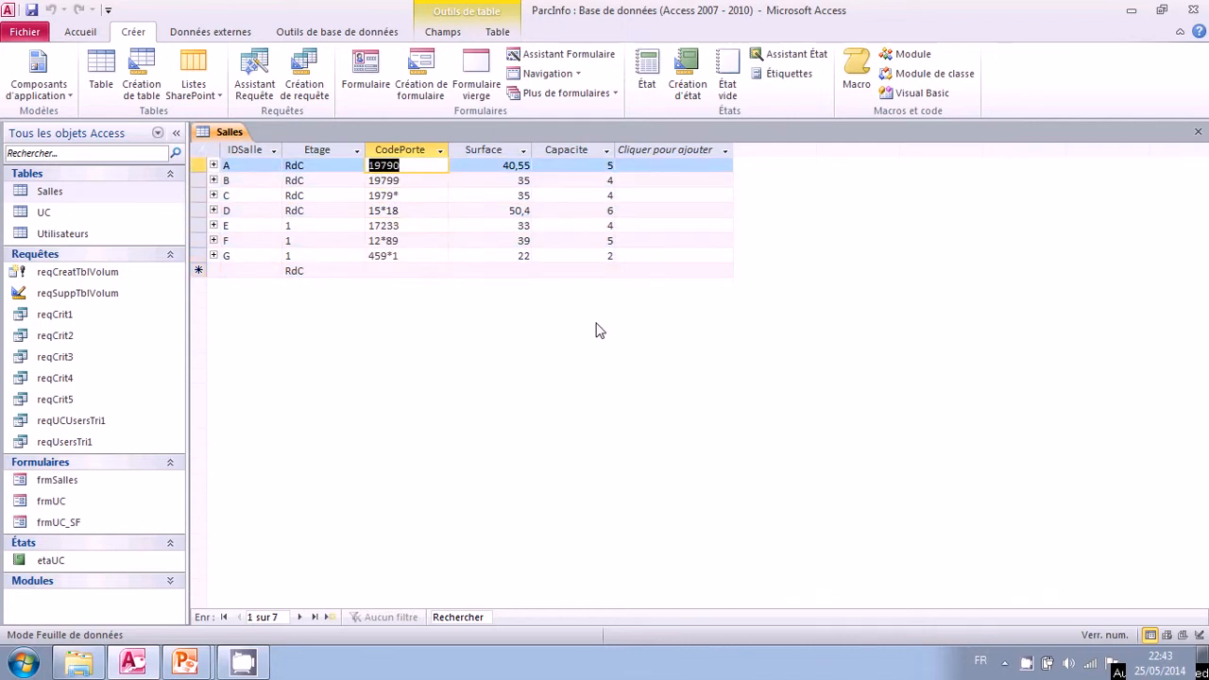
pyautogui.press('Left')
pyautogui.press('Left')
pyautogui.press('Right')
pyautogui.press('Right')
pyautogui.press('Right')
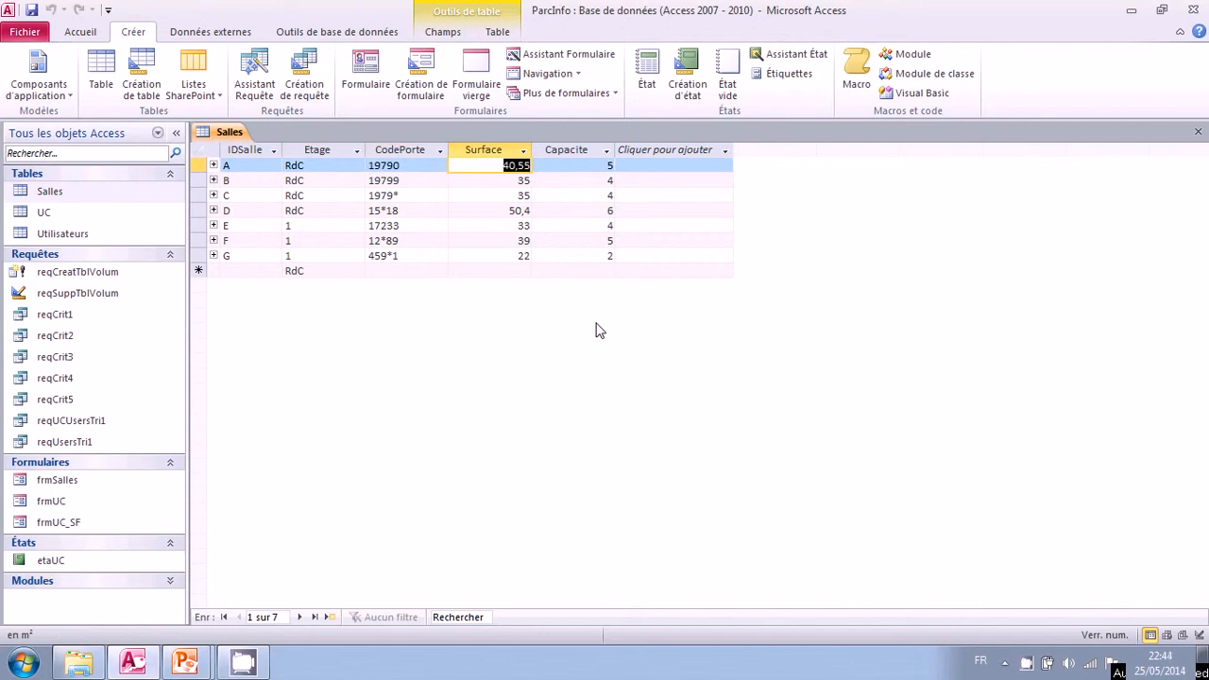
pyautogui.press('Left')
pyautogui.press('Left')
pyautogui.press('Left')
pyautogui.press('Down')
pyautogui.press('Right')
pyautogui.press('Right')
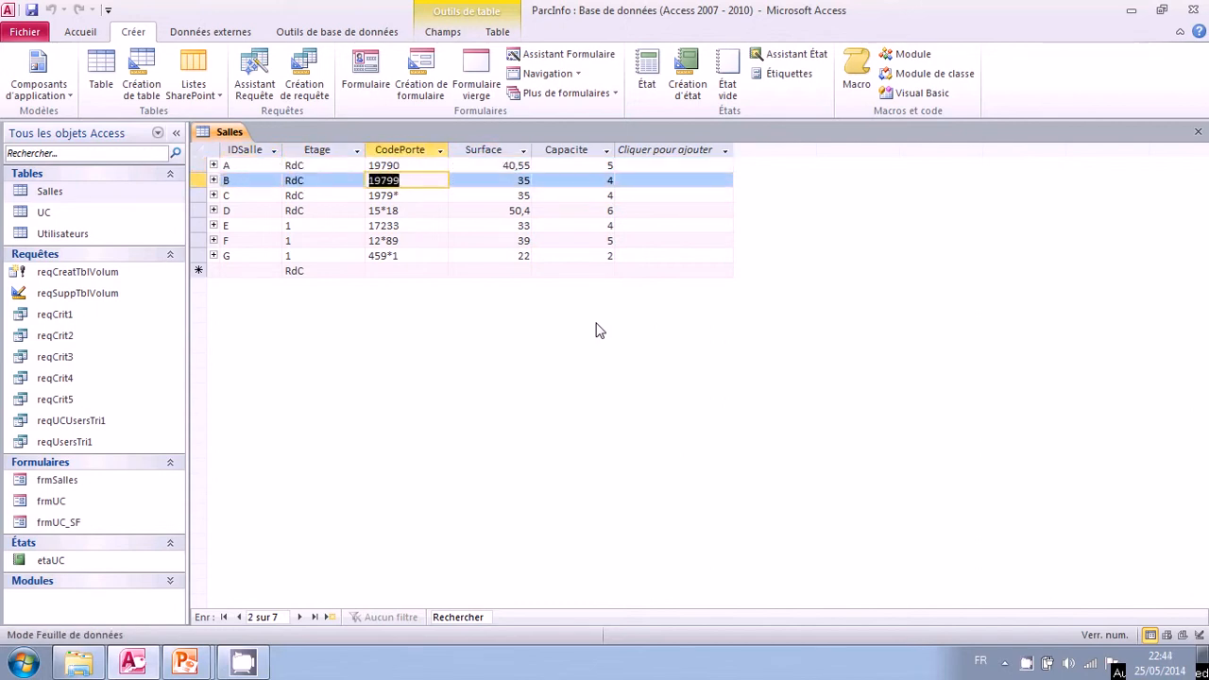
pyautogui.press('Down')
pyautogui.press('Left')
pyautogui.press('Left')
pyautogui.press('Down')
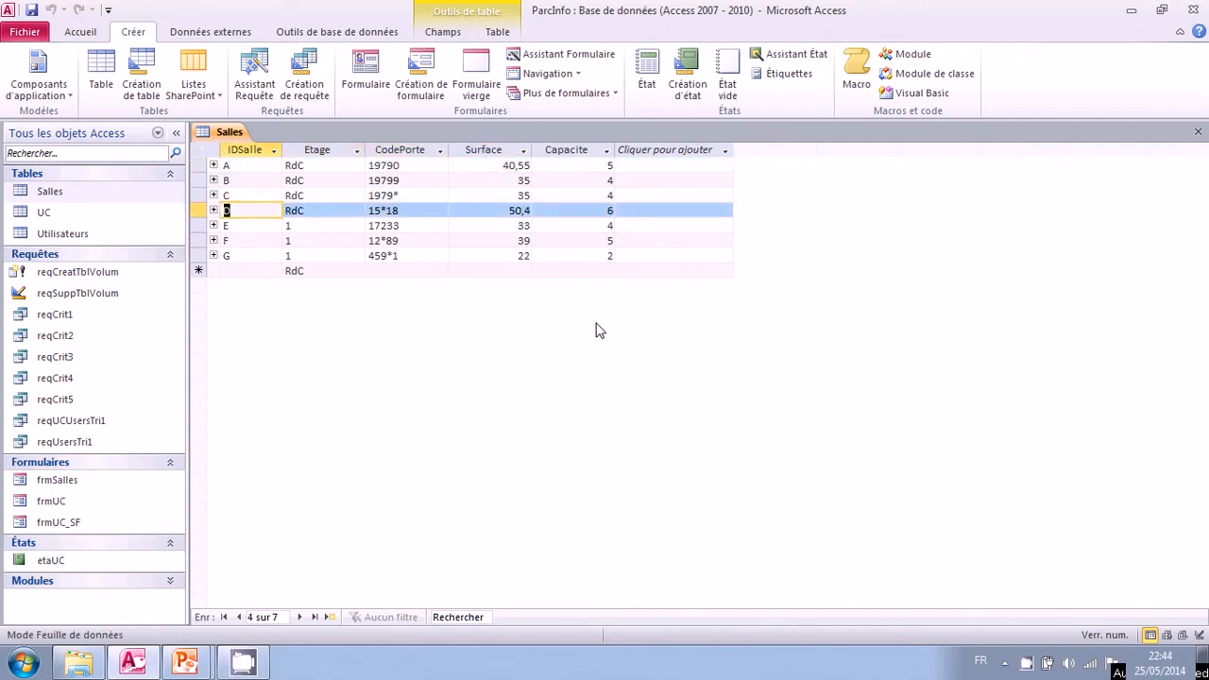
pyautogui.press('Right')
pyautogui.press('Right')
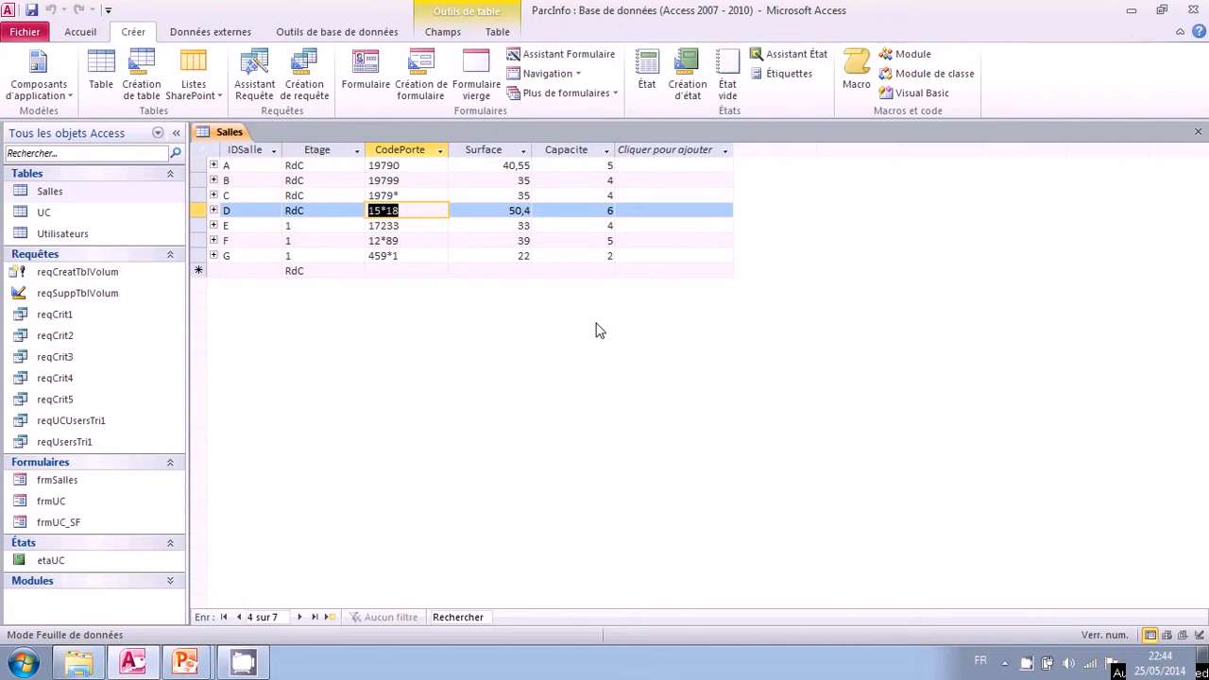
pyautogui.press('Left')
pyautogui.press('Left')
pyautogui.press('Down')
pyautogui.press('Right')
pyautogui.press('Right')
pyautogui.press('Down')
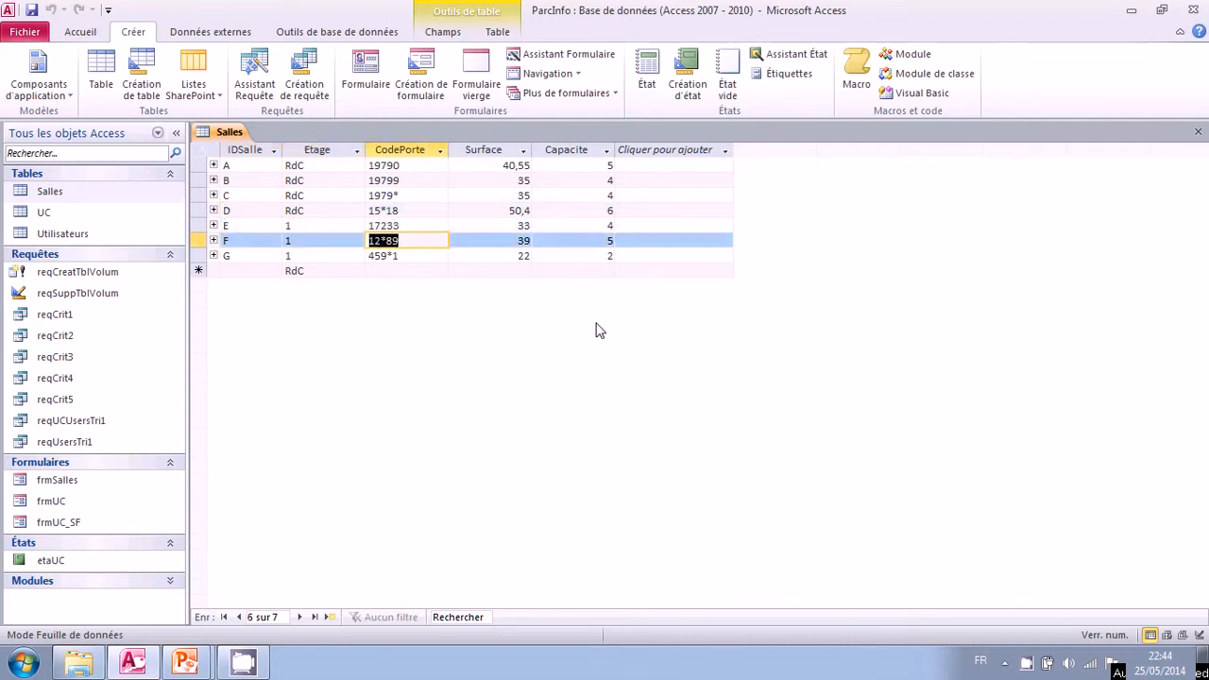
pyautogui.press('Left')
pyautogui.press('Left')
pyautogui.press('Up')
pyautogui.press('Up')
pyautogui.press('Up')
pyautogui.press('Up')
pyautogui.press('Up')
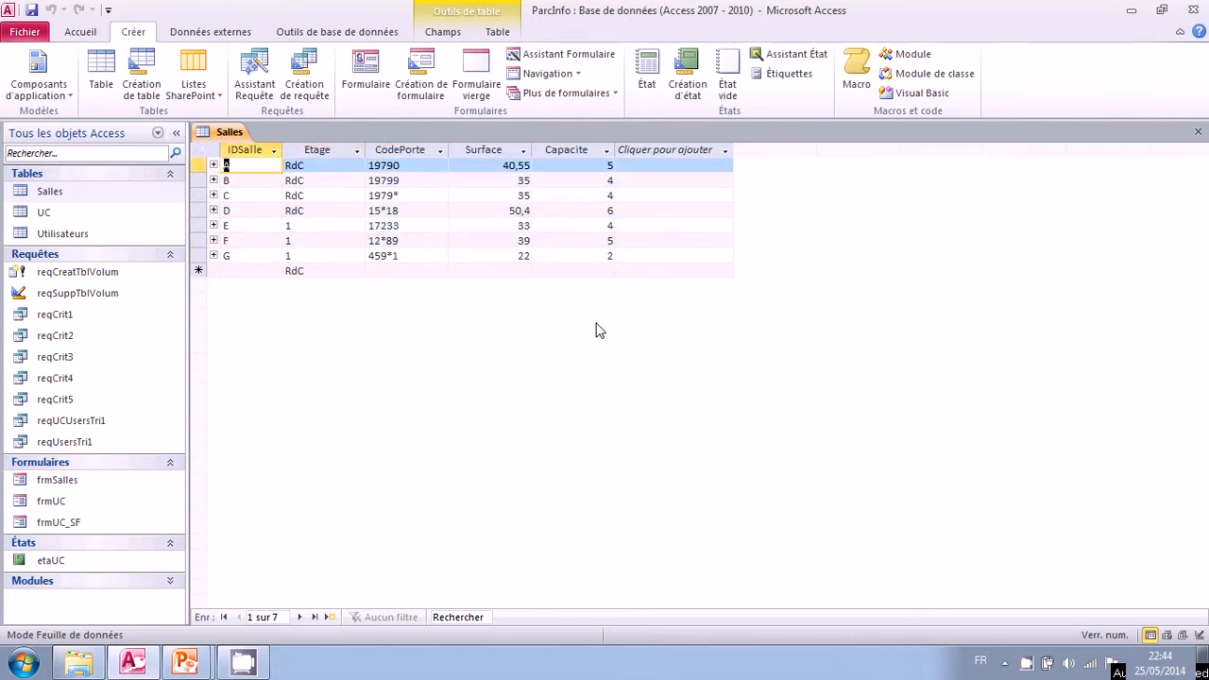
pyautogui.press('Right')
pyautogui.press('Right')
pyautogui.press('Right')
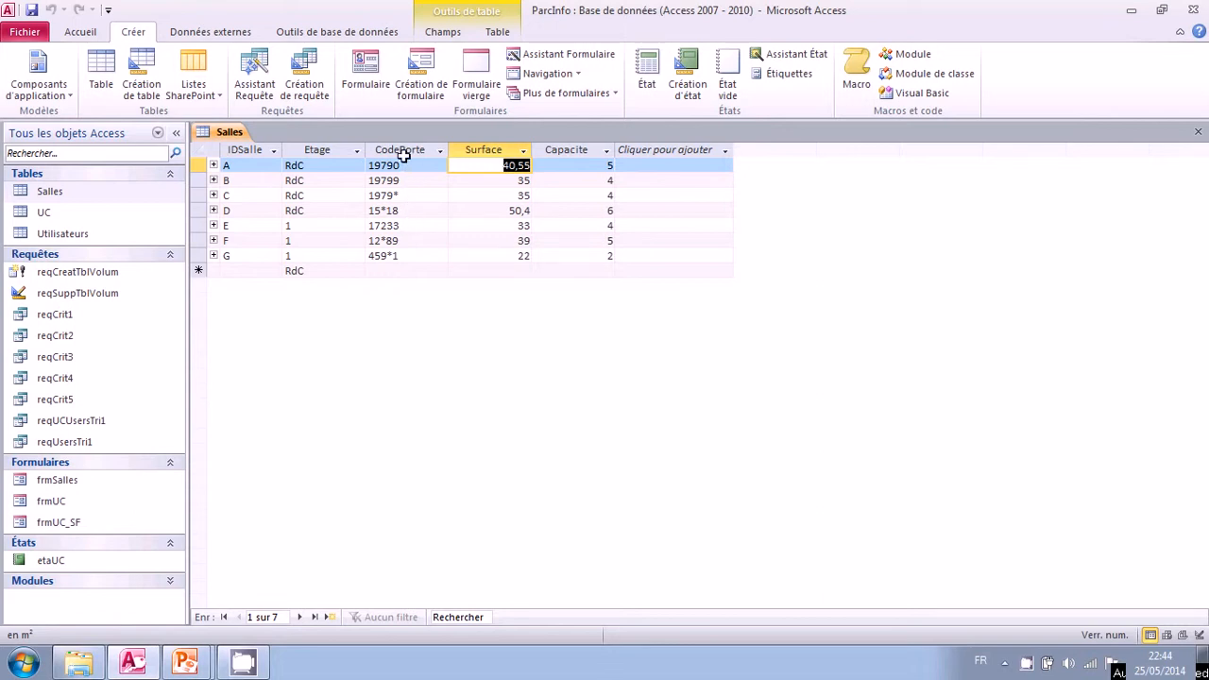
# Compare the CodePorte values of rooms A, B and C, focusing on the asterisk in room C's code.
pyautogui.click(244, 166)
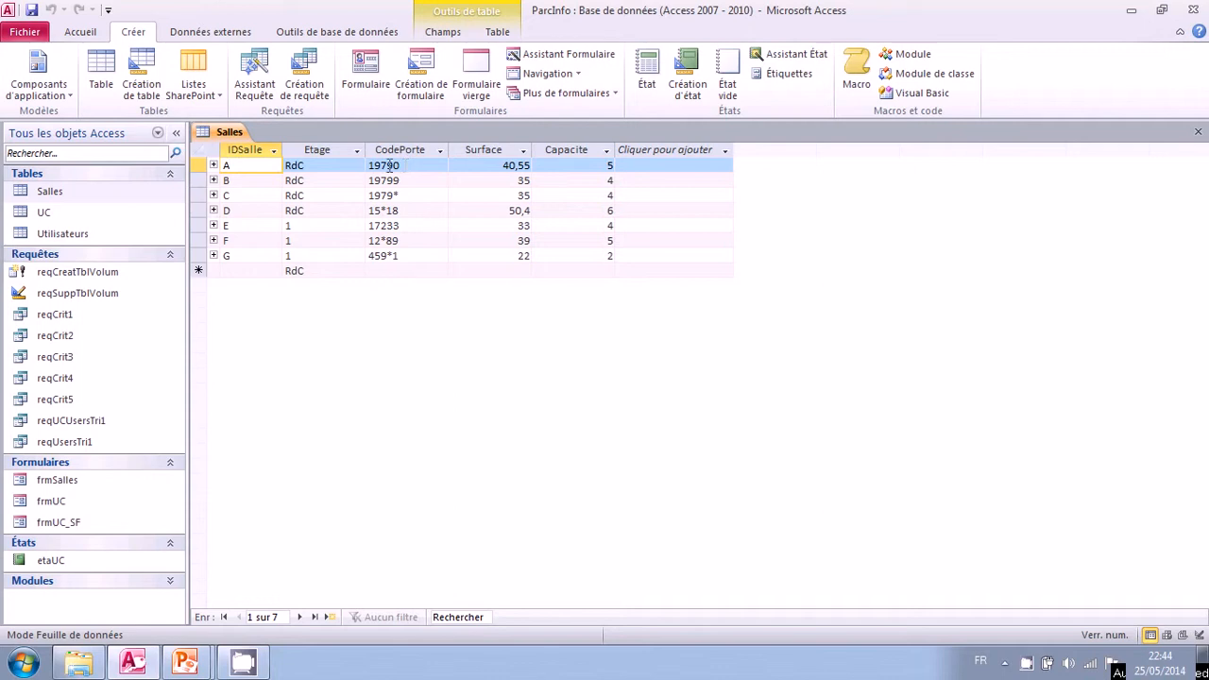
pyautogui.click(245, 181)
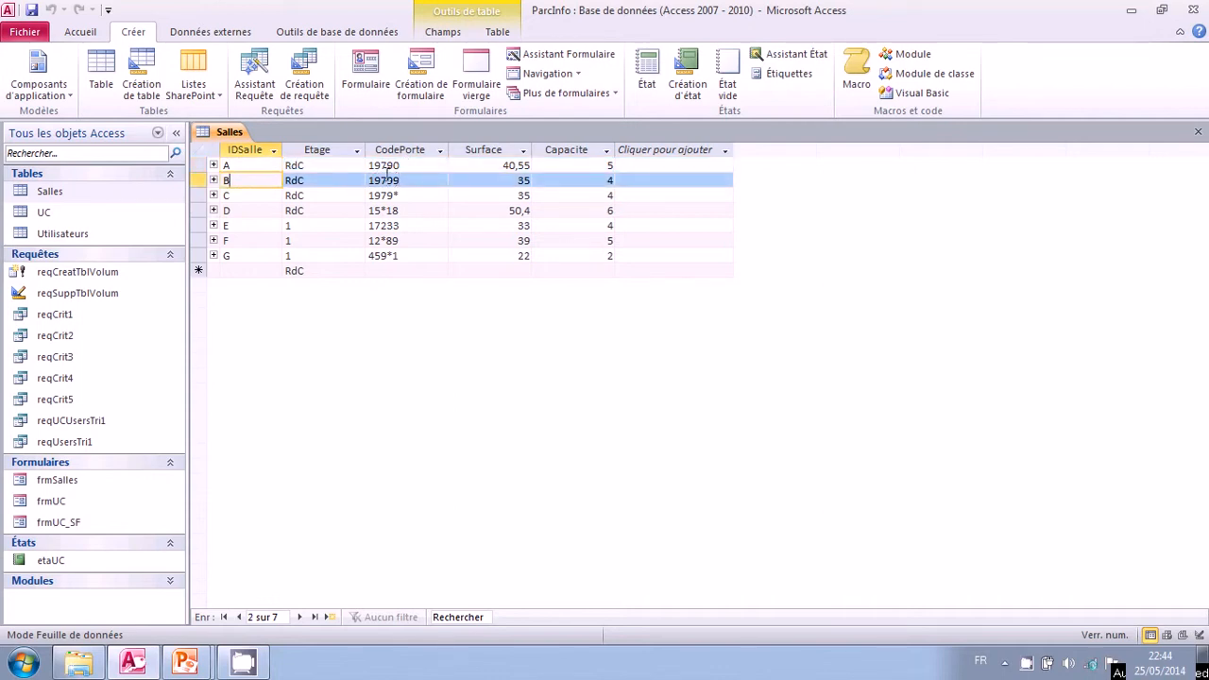
pyautogui.click(244, 195)
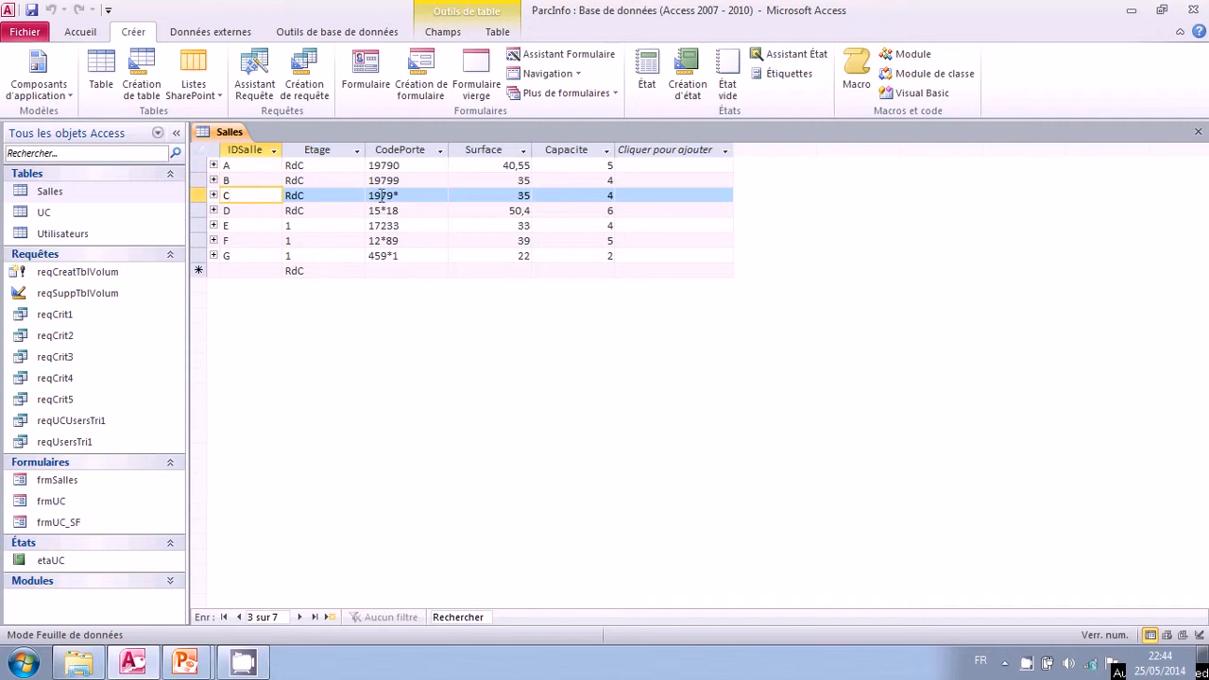
pyautogui.click(401, 194)
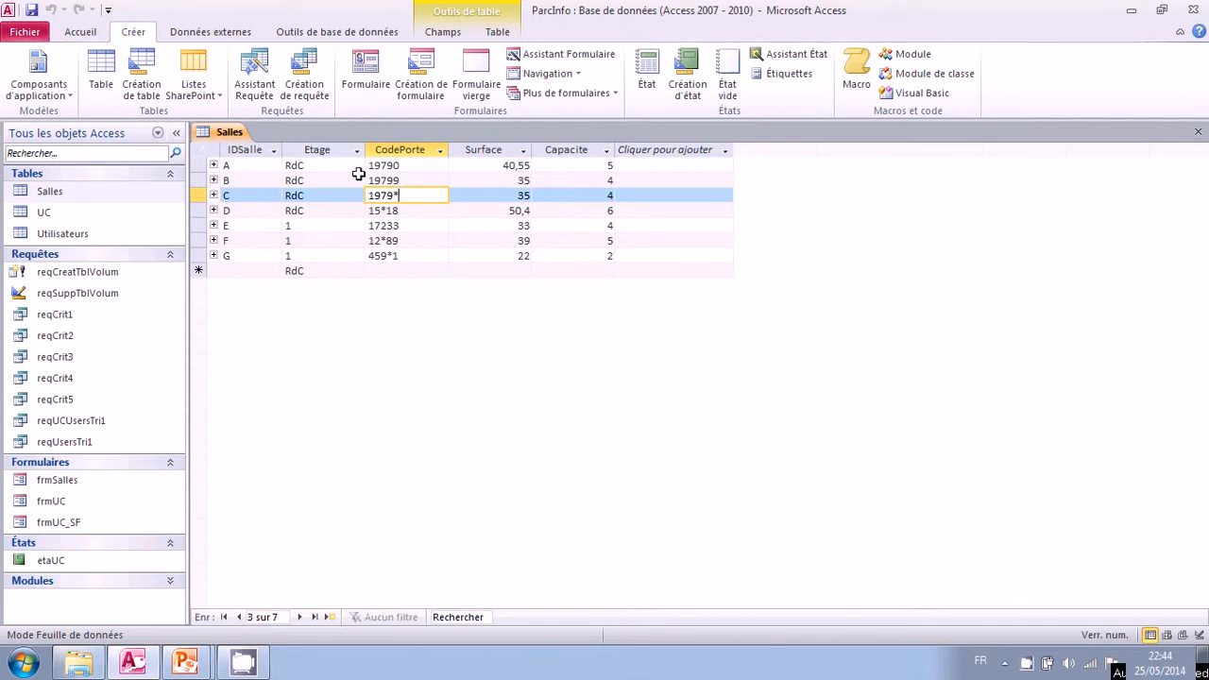
# Create a design-mode query on the Salles table with all its fields plus CodePorte as a hidden criteria column.
pyautogui.click(304, 89)
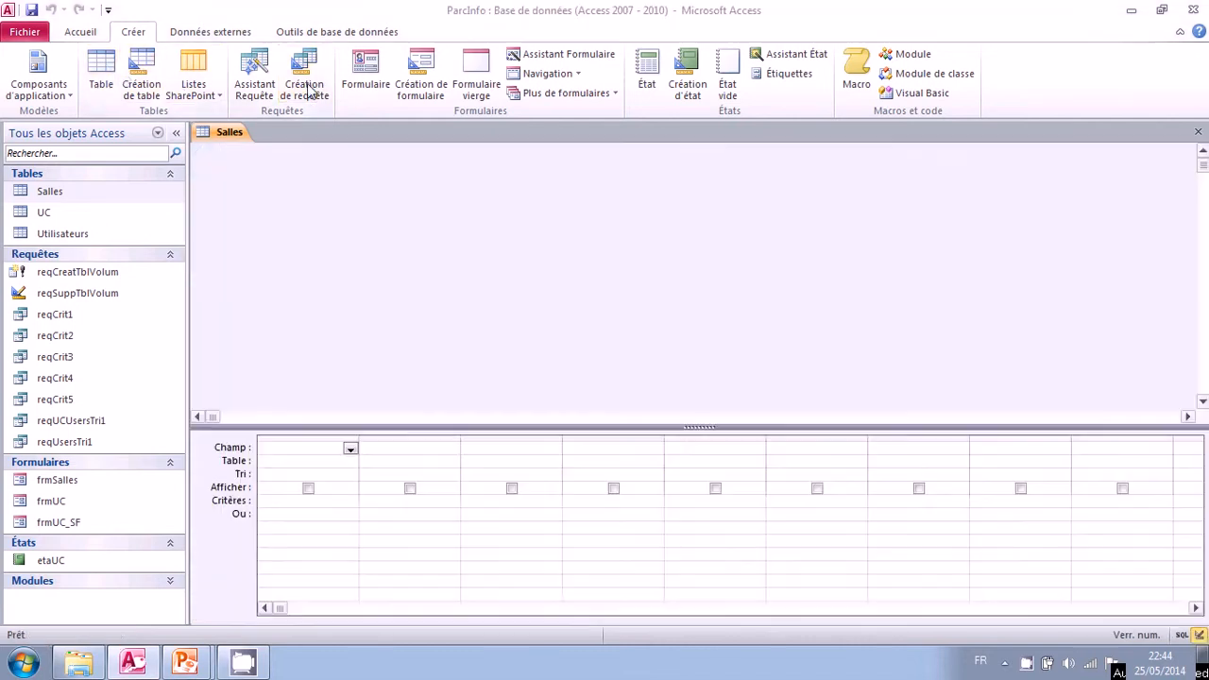
pyautogui.click(637, 626)
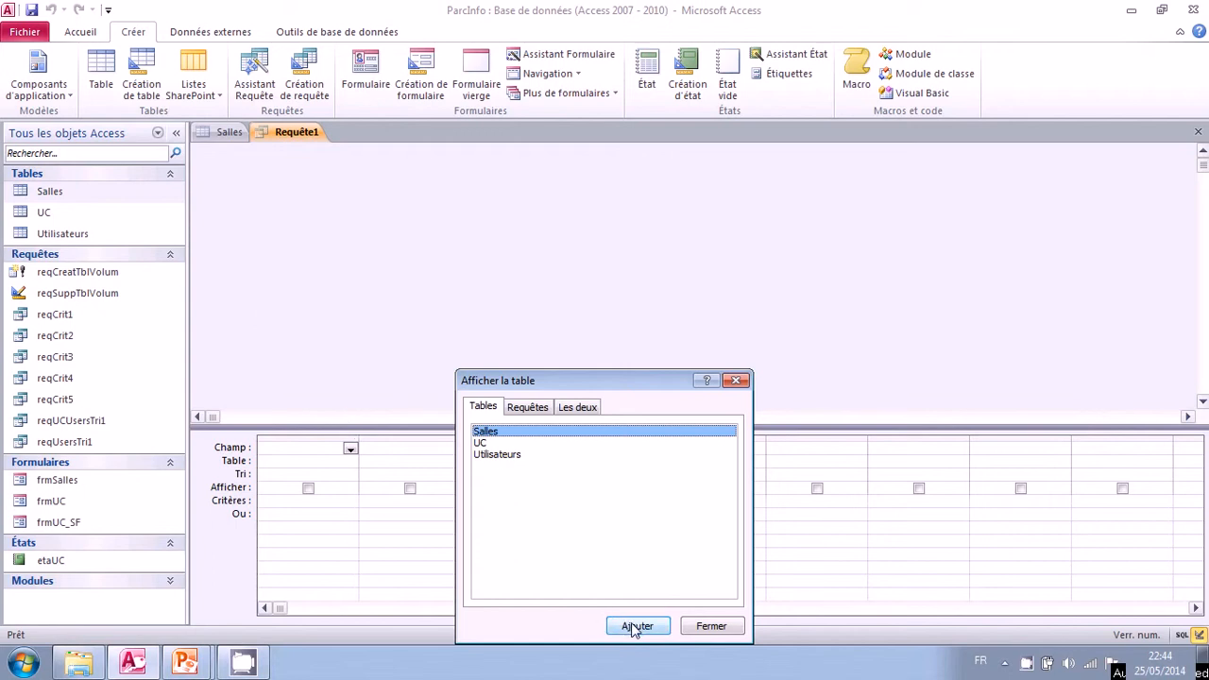
pyautogui.click(710, 626)
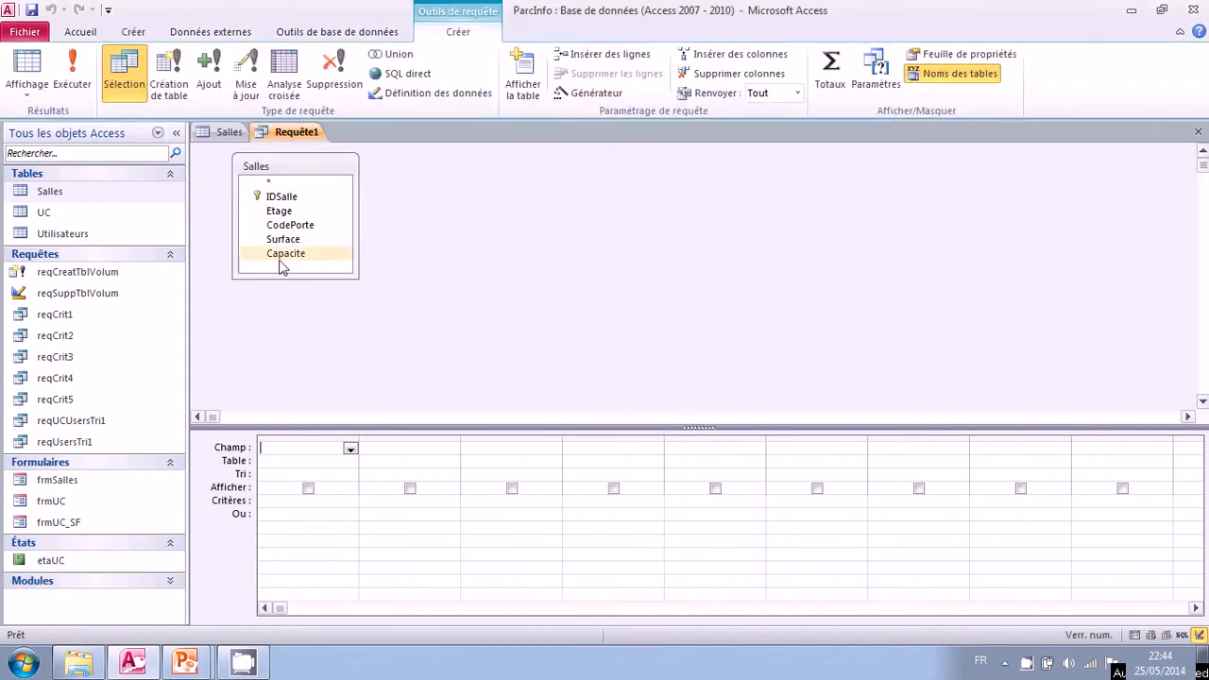
pyautogui.doubleClick(268, 181)
pyautogui.doubleClick(287, 225)
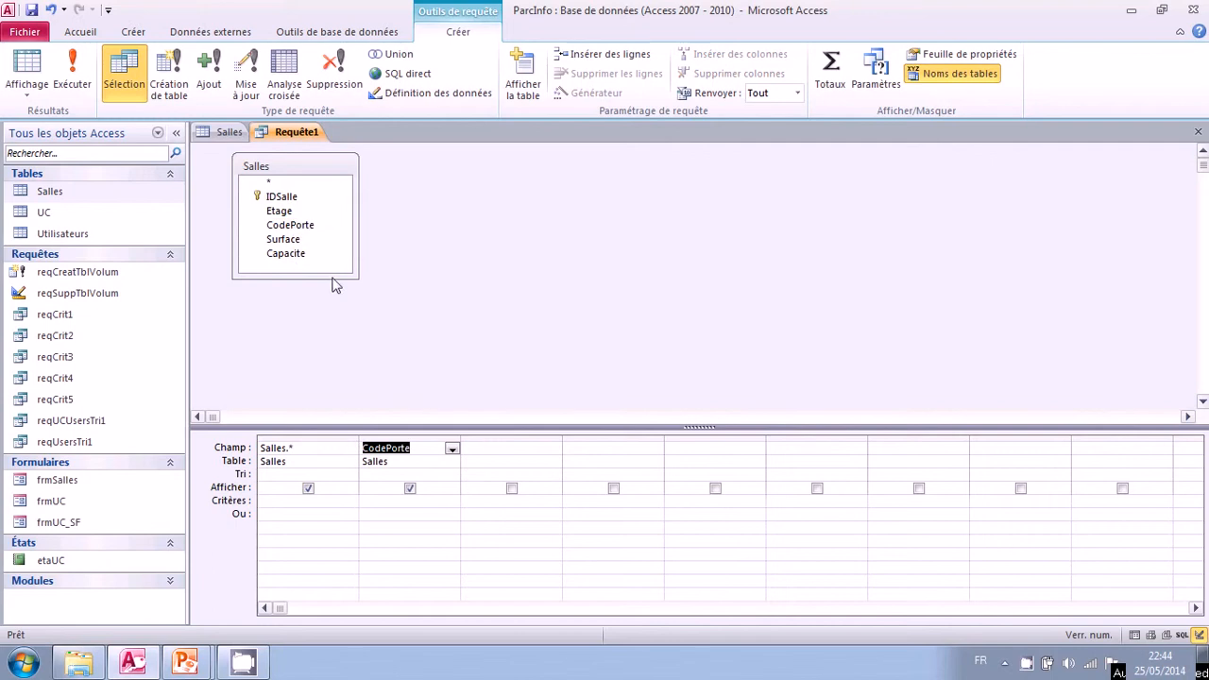
pyautogui.click(410, 488)
# Set the CodePorte criterion to the wildcard pattern 1979* and run the query.
pyautogui.click(401, 502)
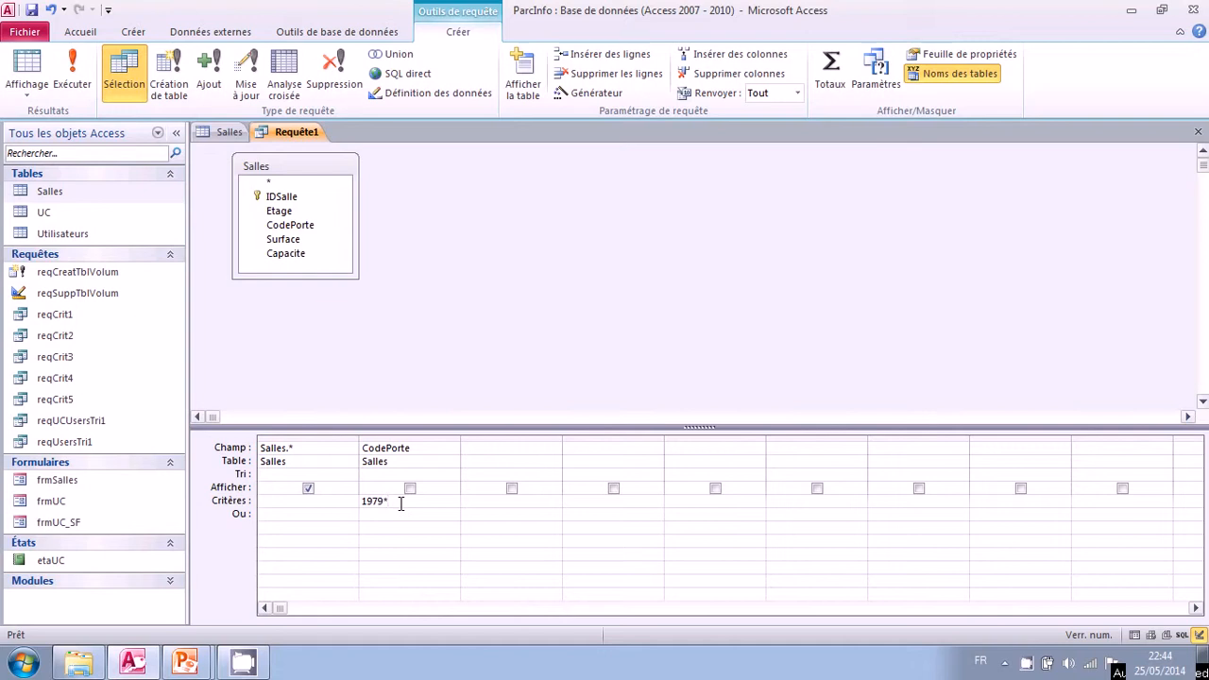
pyautogui.click(397, 514)
pyautogui.moveTo(402, 501); pyautogui.dragTo(420, 505)
pyautogui.click(72, 78)
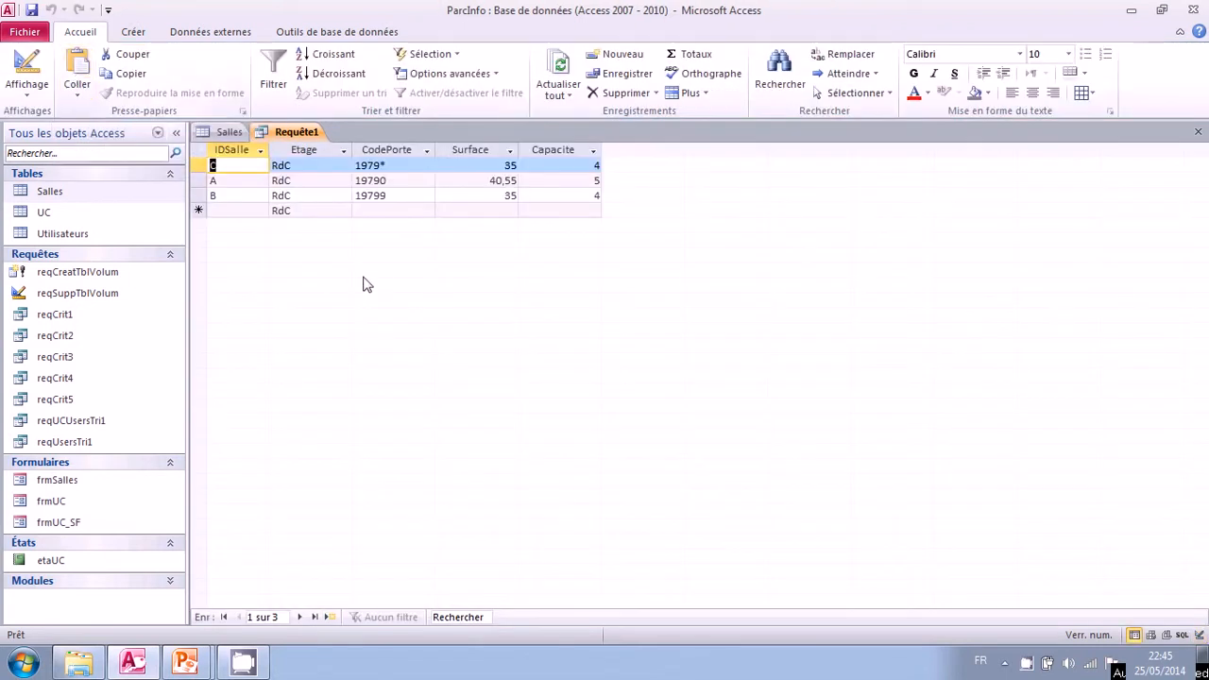
# Examine the CodePorte values in the results, especially room C's, and return to the query design.
pyautogui.click(373, 209)
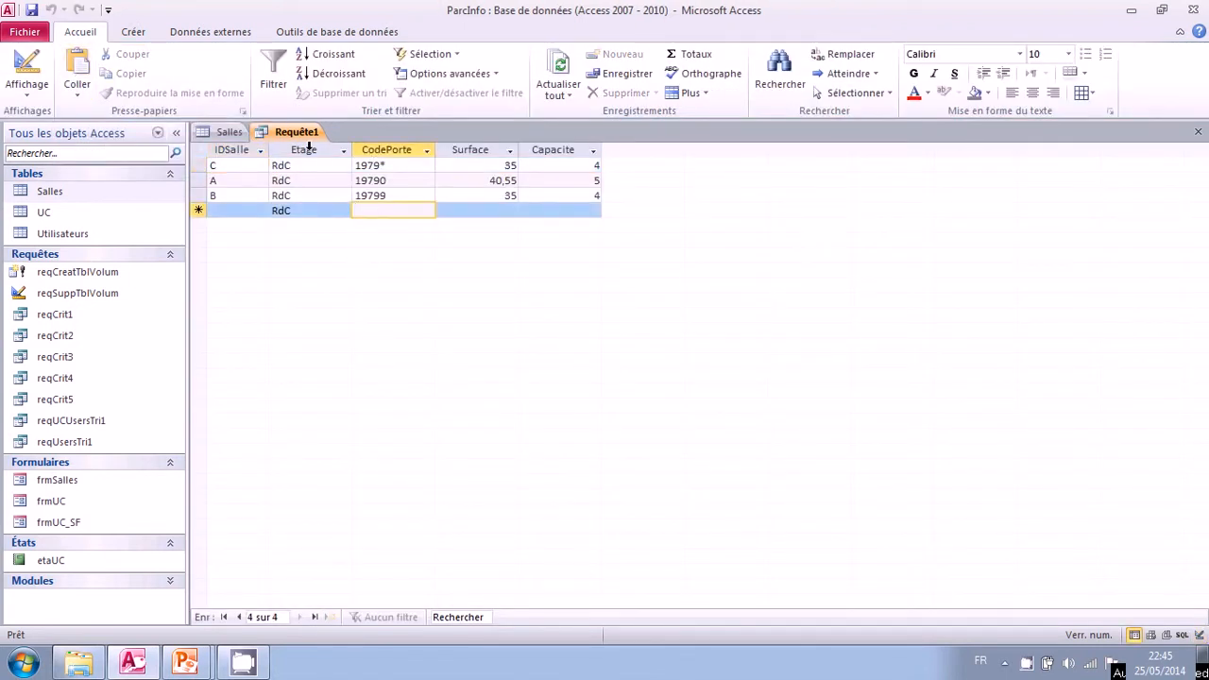
pyautogui.click(387, 166)
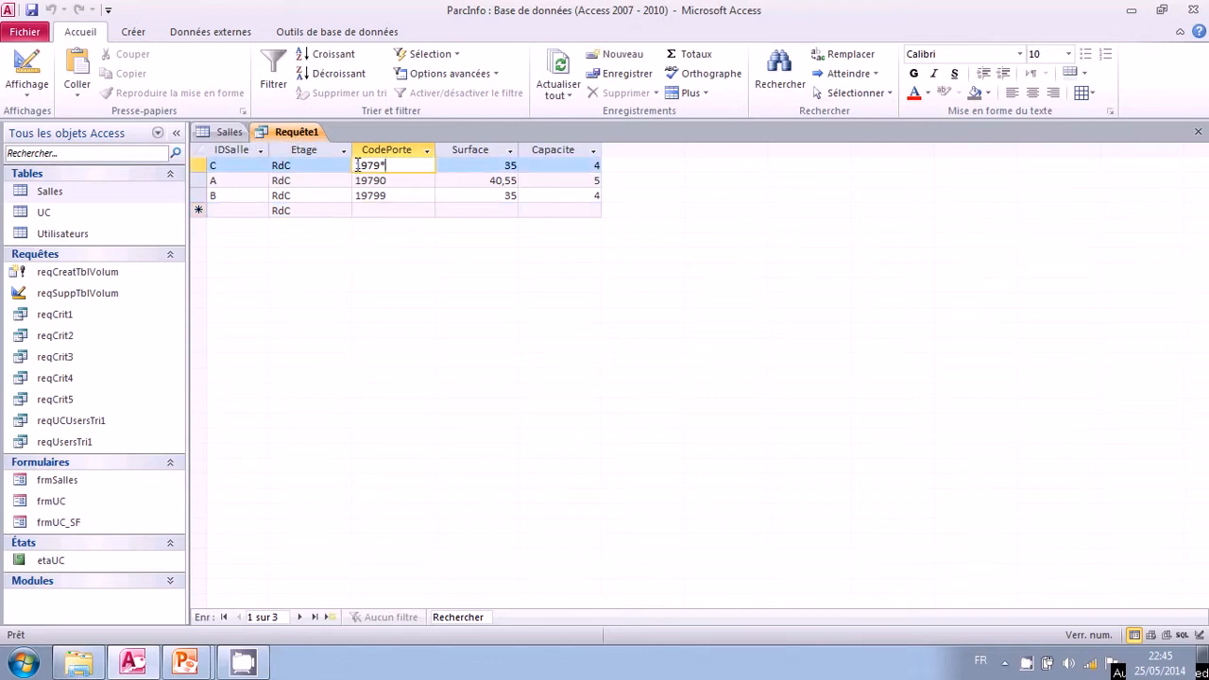
pyautogui.moveTo(364, 166); pyautogui.dragTo(376, 167)
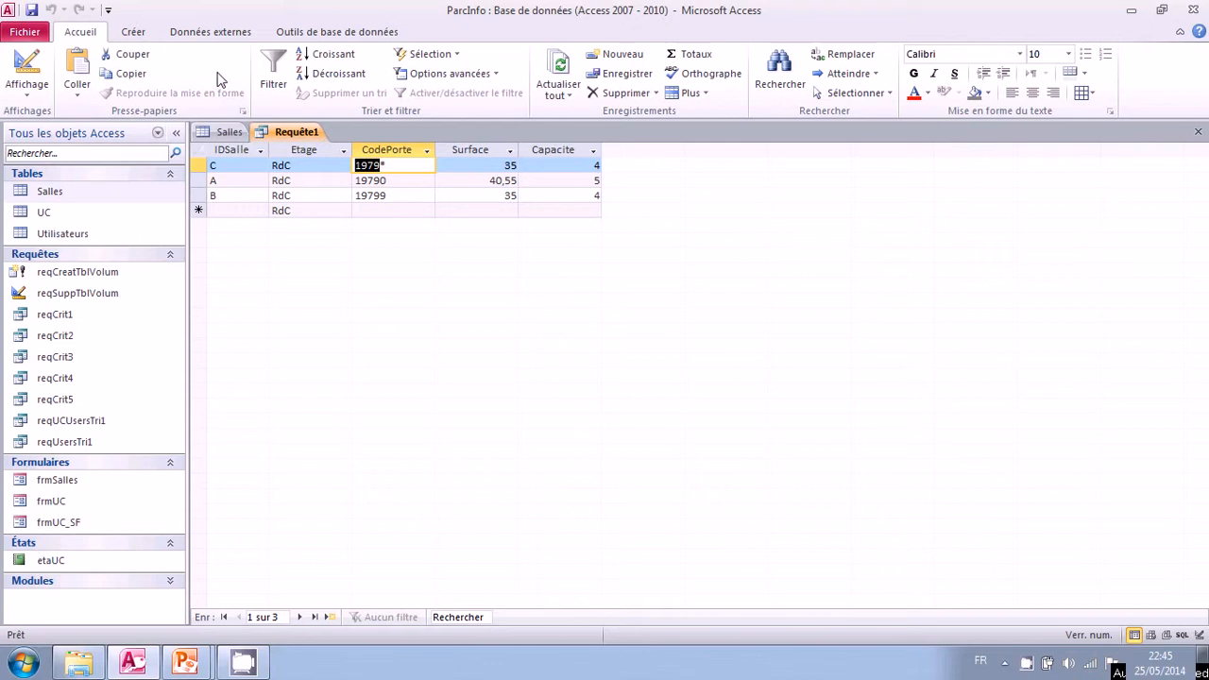
pyautogui.click(397, 167)
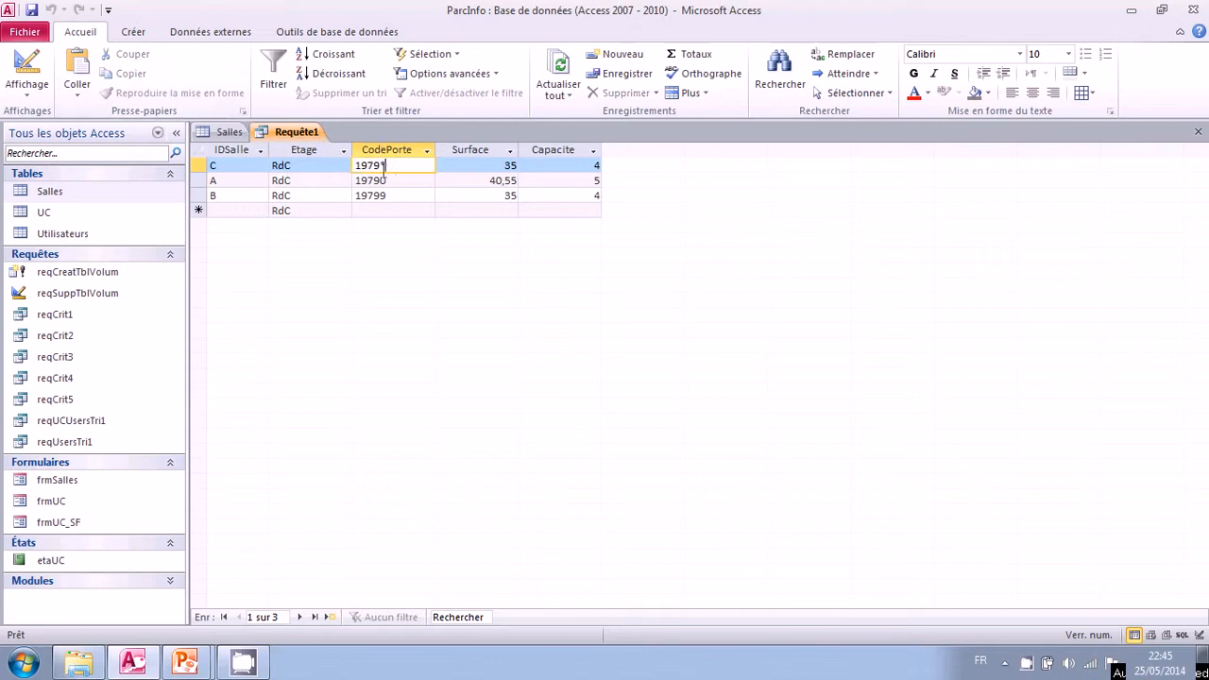
pyautogui.click(27, 74)
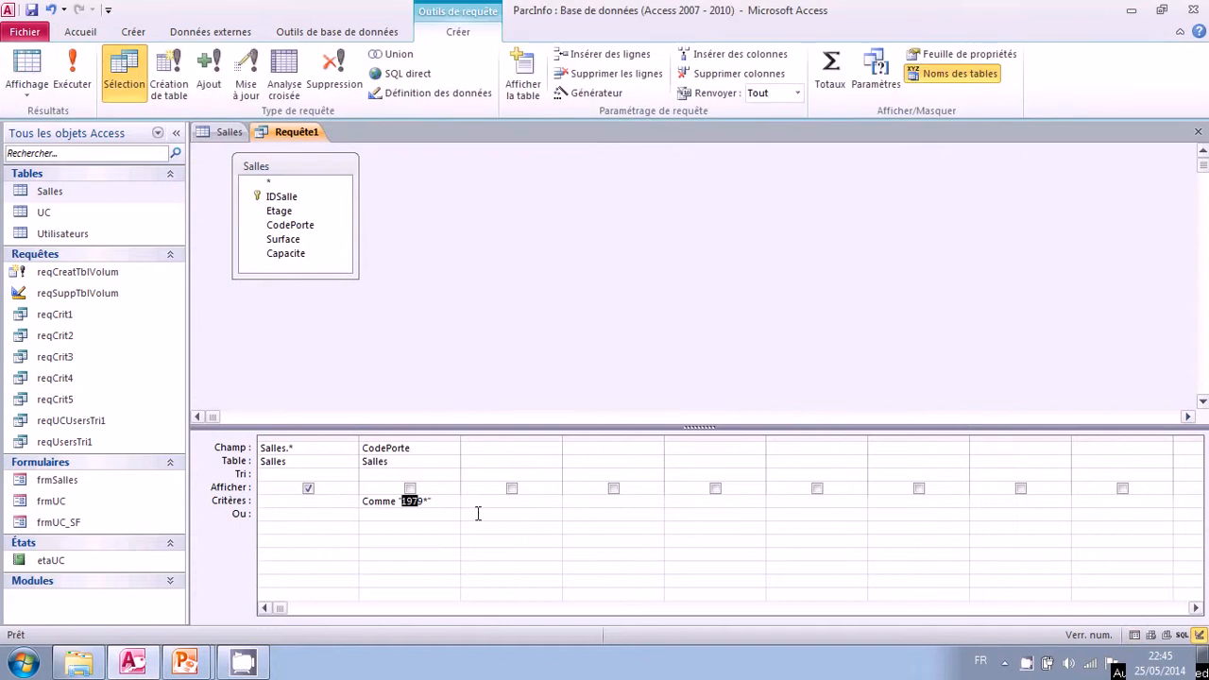
# Replace the Comme operator with = in the CodePorte criterion to get ="1979*", view the results and return to the design.
pyautogui.click(421, 501)
pyautogui.write('9')
pyautogui.doubleClick(380, 501)
pyautogui.write('=')
pyautogui.click(373, 513)
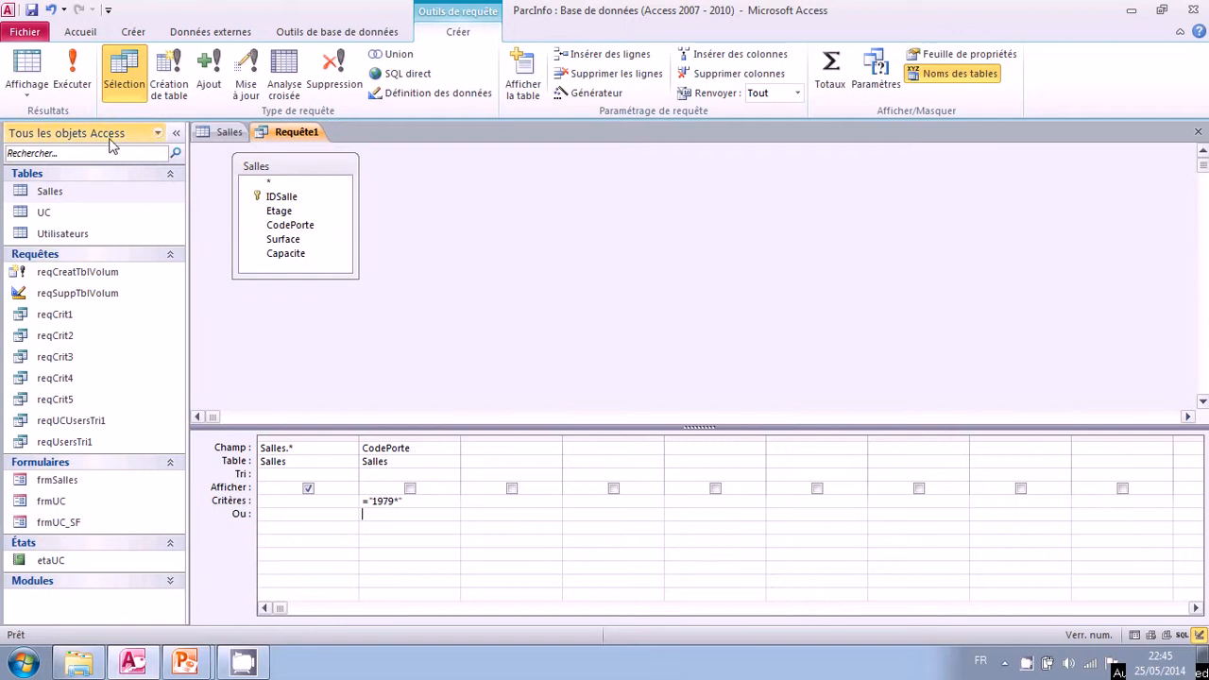
pyautogui.click(28, 66)
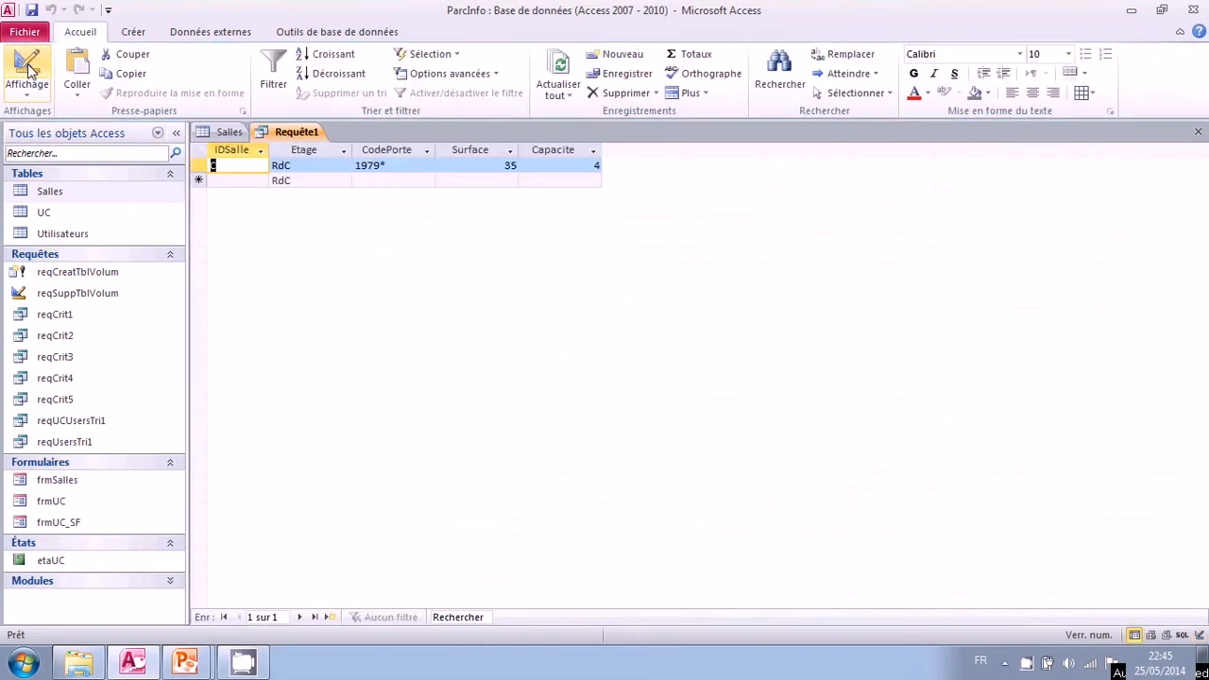
pyautogui.click(388, 165)
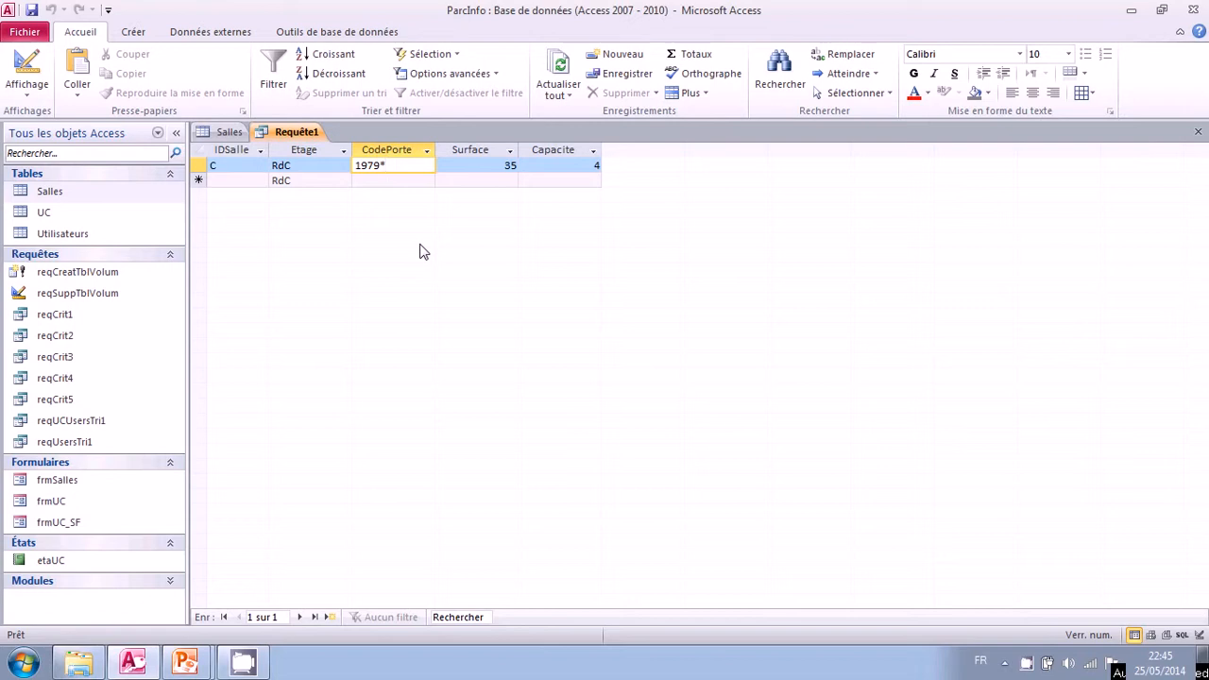
pyautogui.click(28, 66)
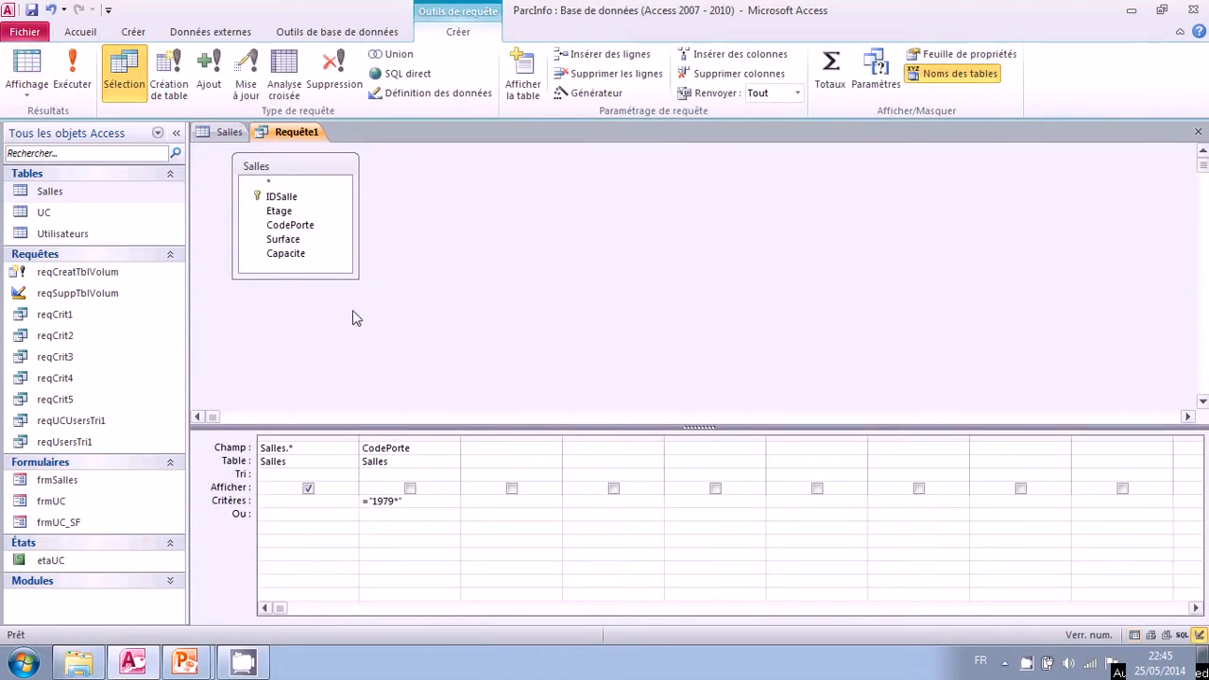
# Display the Salles query in SQL mode and examine the equality condition in its WHERE clause.
pyautogui.rightClick(460, 230)
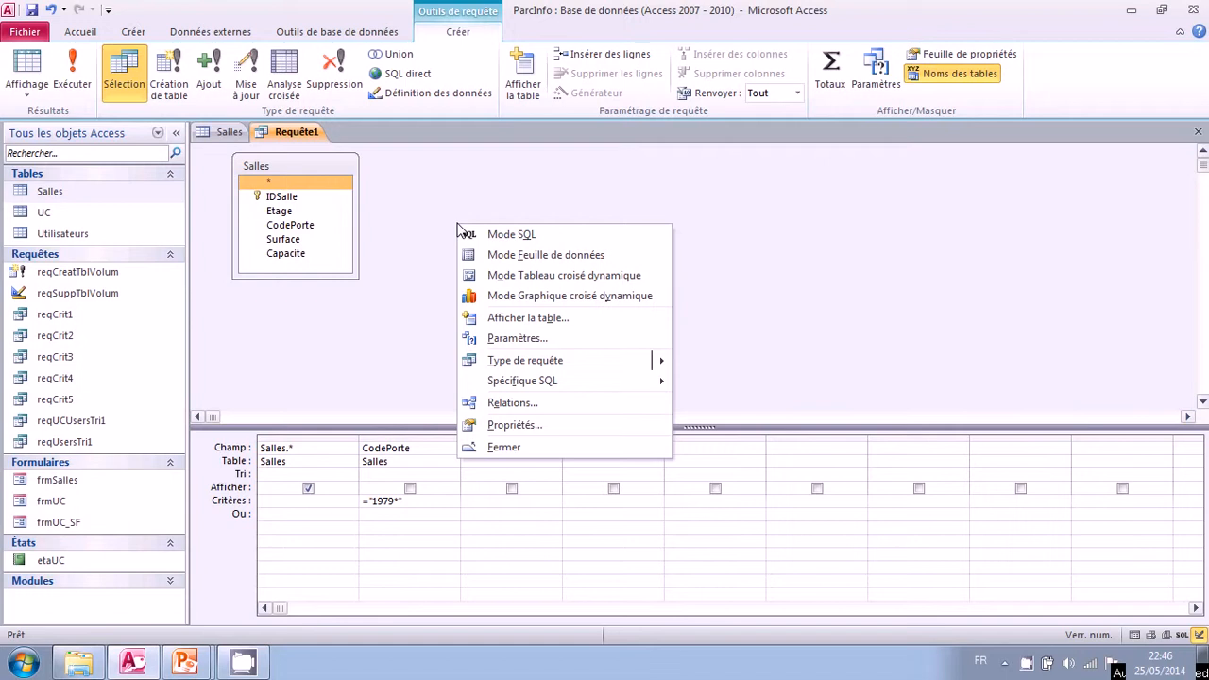
pyautogui.click(527, 236)
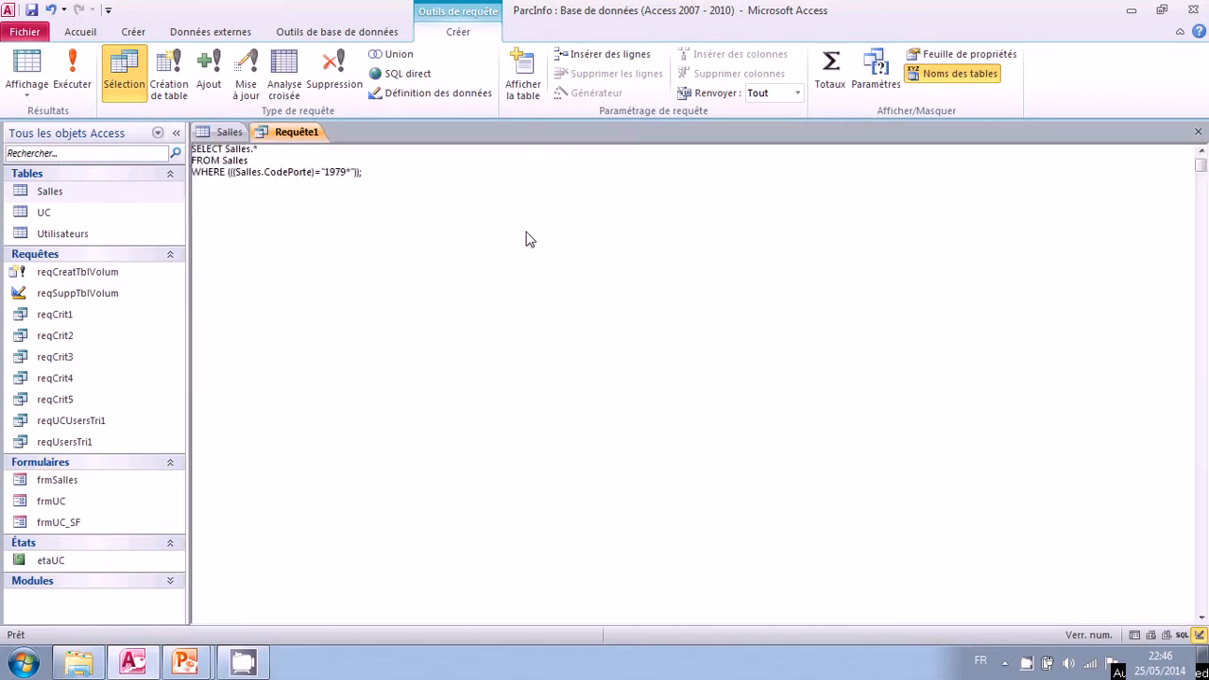
pyautogui.click(408, 173)
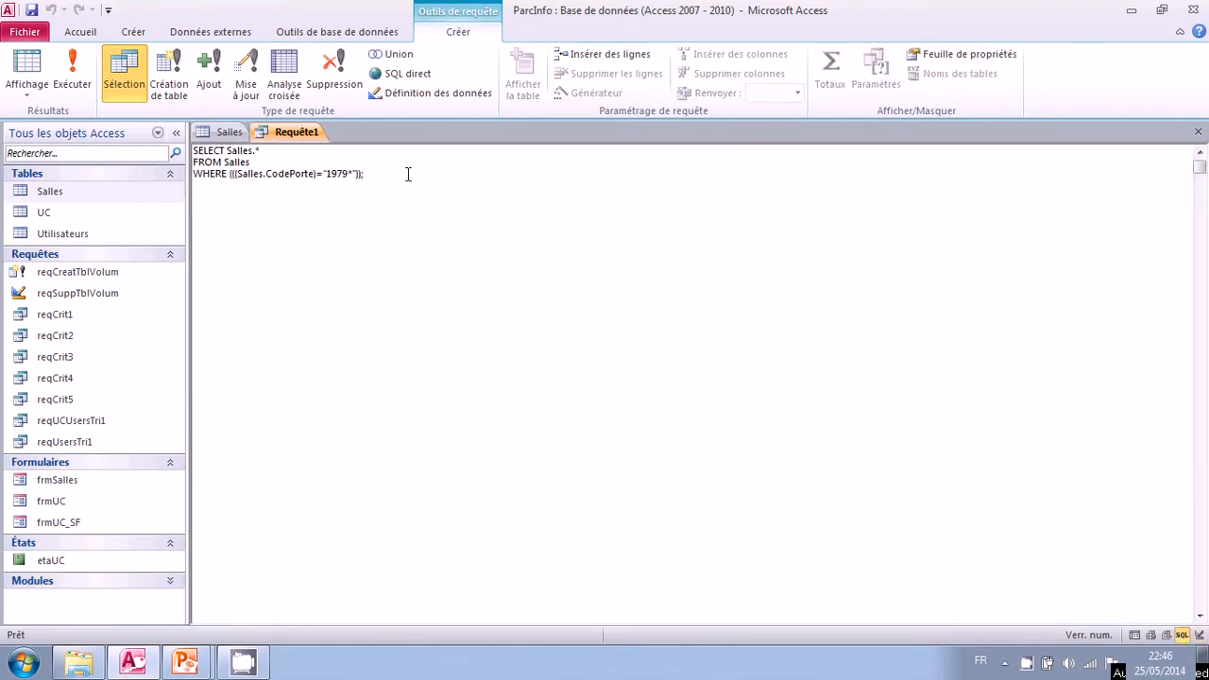